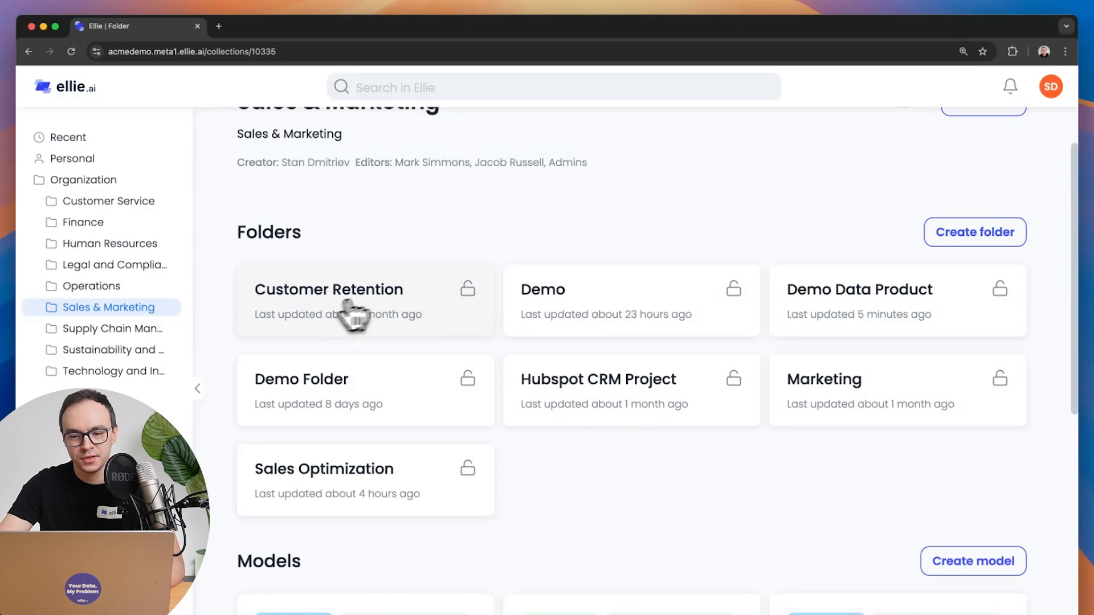
# - Look through the subfolders, models and glossary entities of the Sales & Marketing folder
pyautogui.scroll(-1, 661, 470)
pyautogui.scroll(-5, 662, 470)
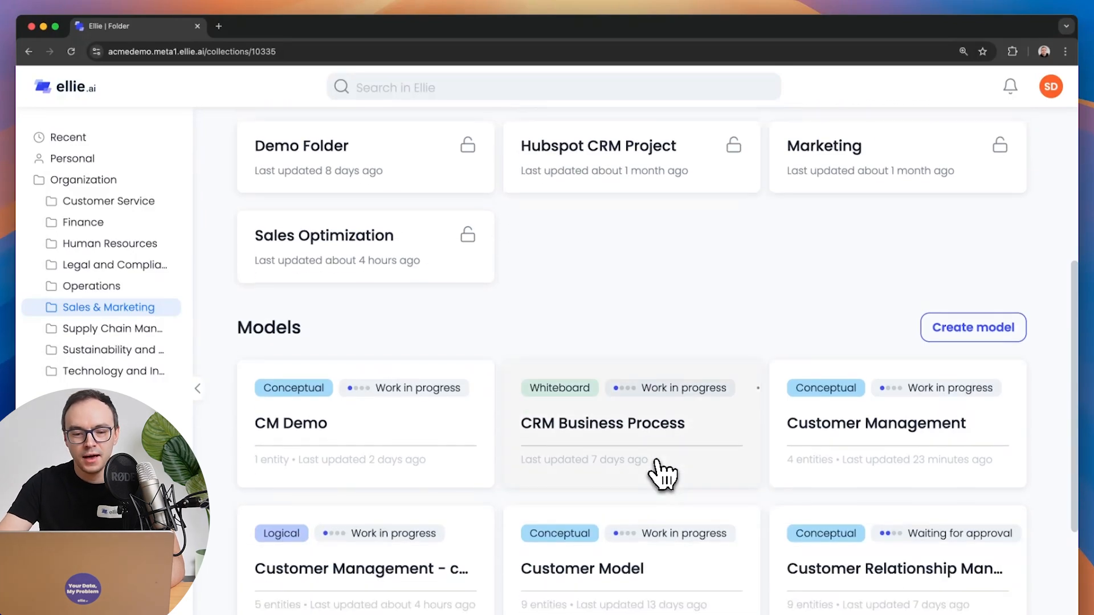
pyautogui.scroll(-6, 579, 471)
pyautogui.scroll(-2, 579, 471)
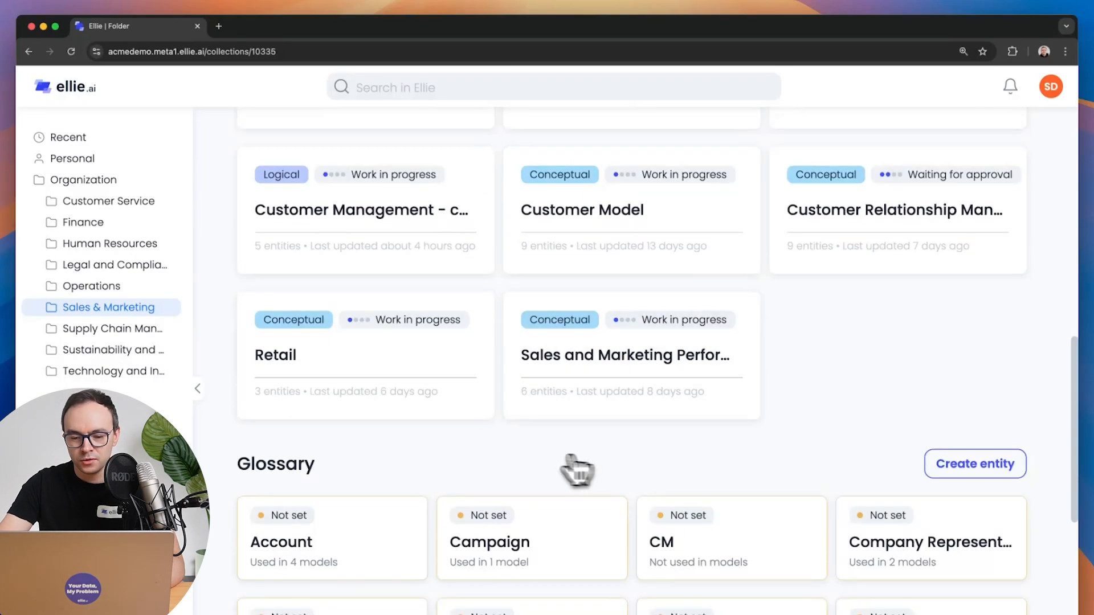
pyautogui.scroll(-6, 553, 570)
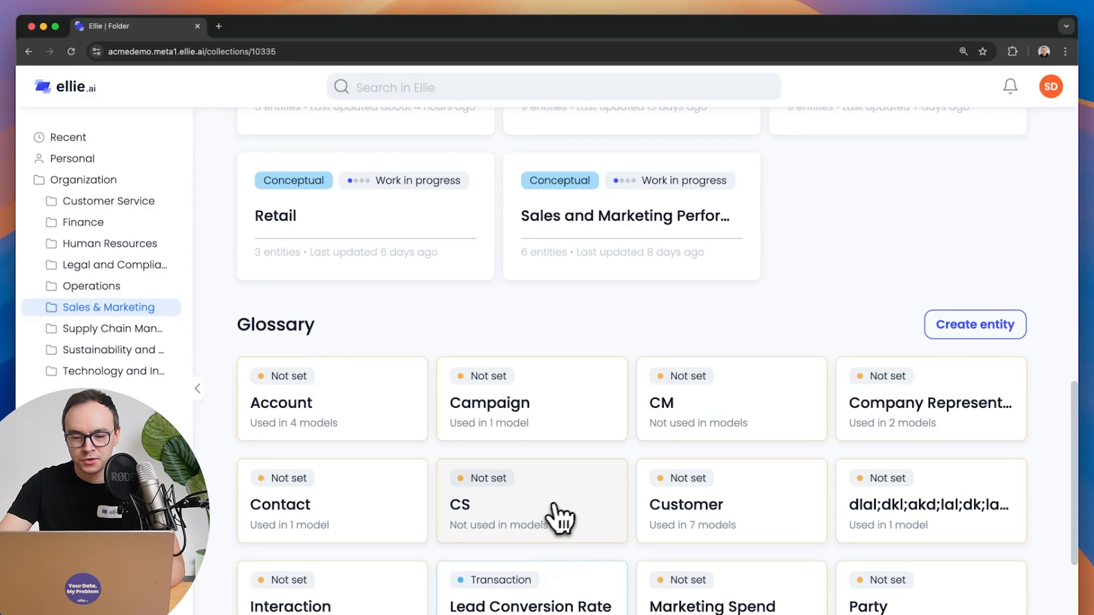
pyautogui.scroll(15, 586, 371)
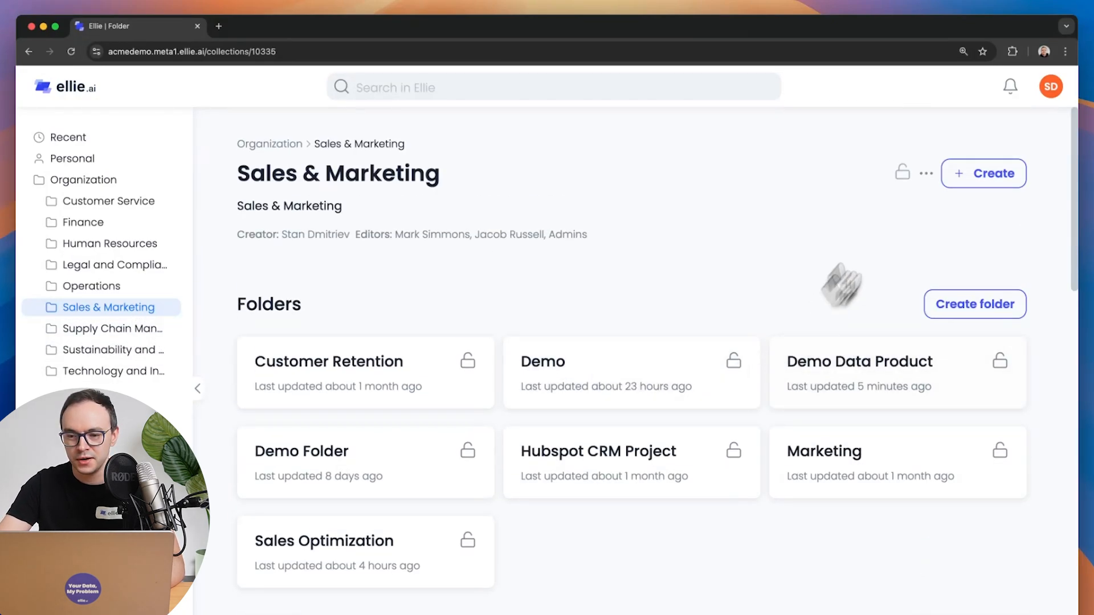
# - Examine the suggested glossaries and own-glossary option in the Sales & Marketing folder's settings, and cancel without saving
pyautogui.click(926, 174)
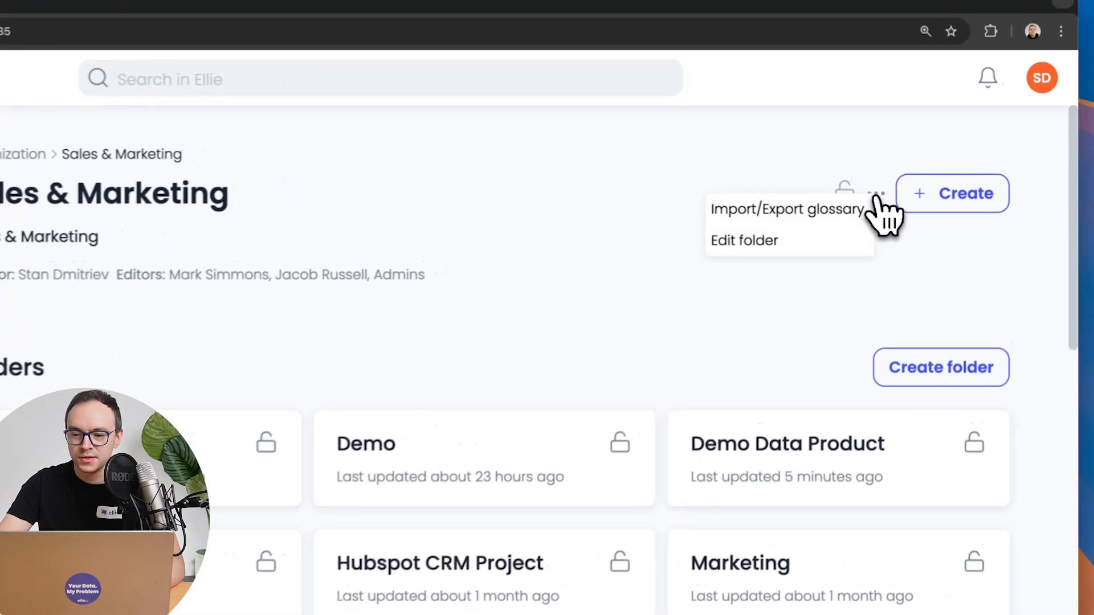
pyautogui.click(896, 283)
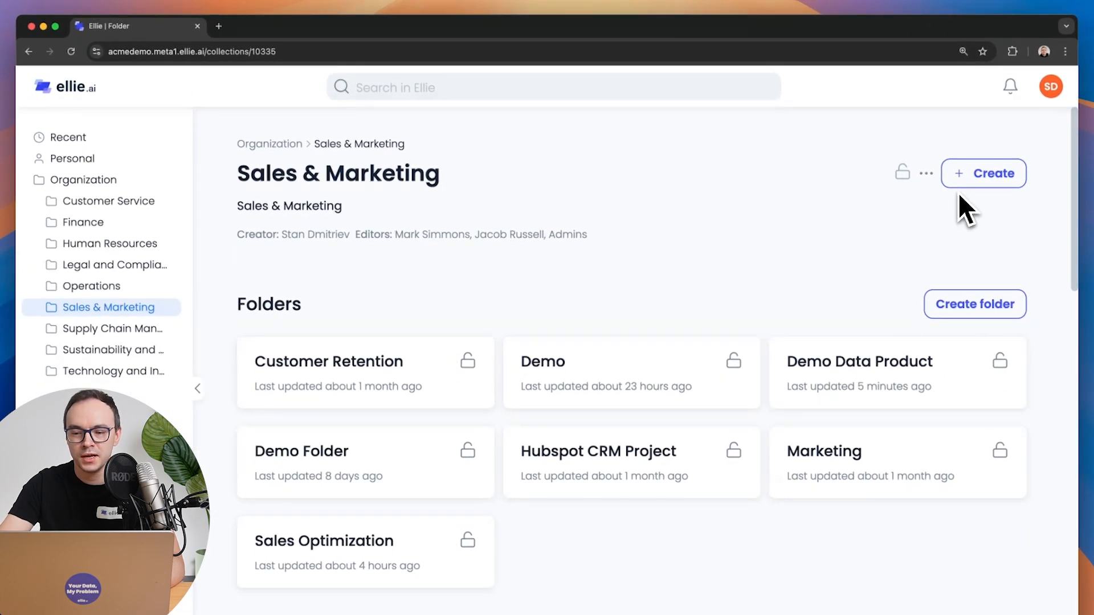
pyautogui.click(925, 176)
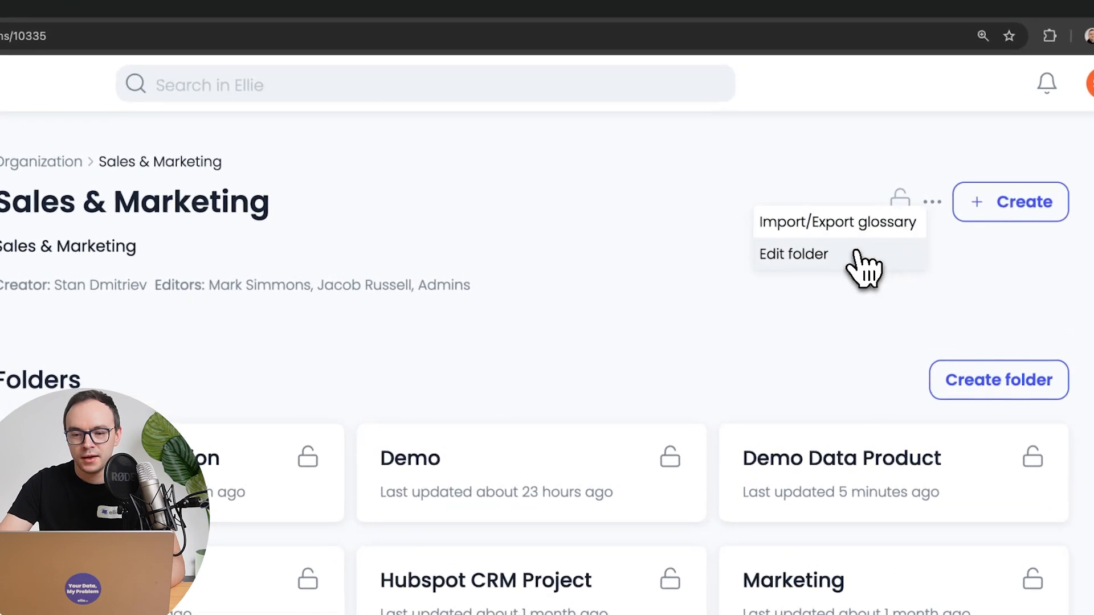
pyautogui.click(870, 209)
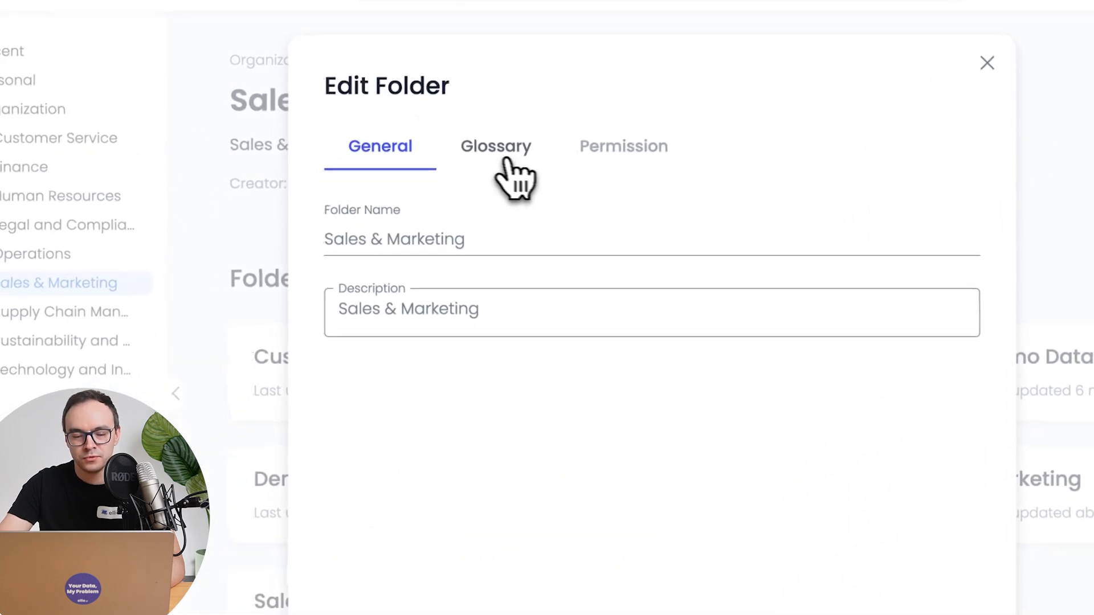
pyautogui.click(472, 151)
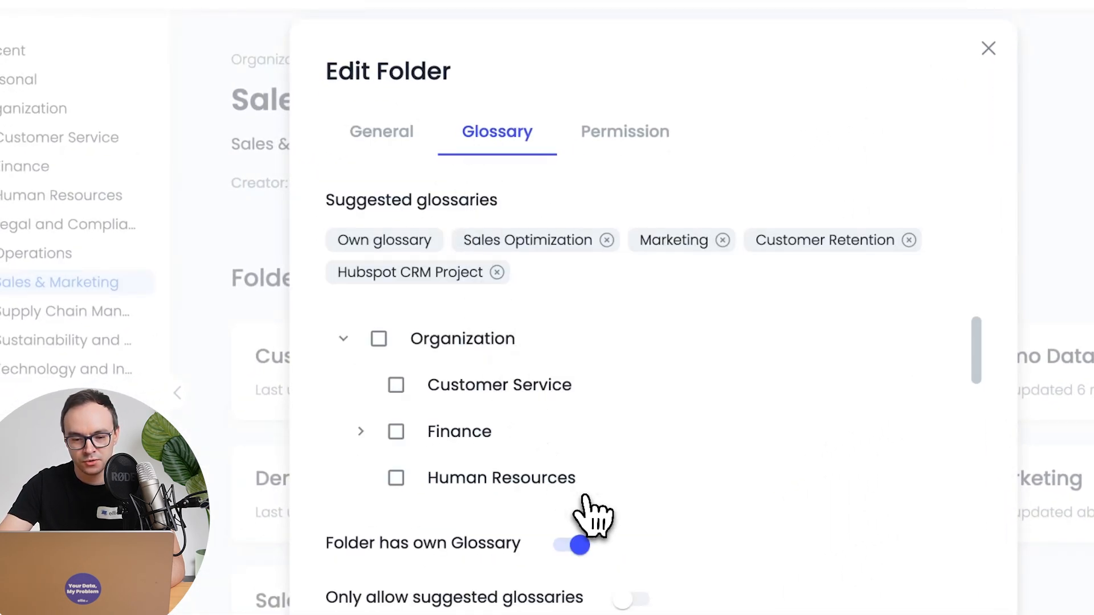
pyautogui.moveTo(591, 534)
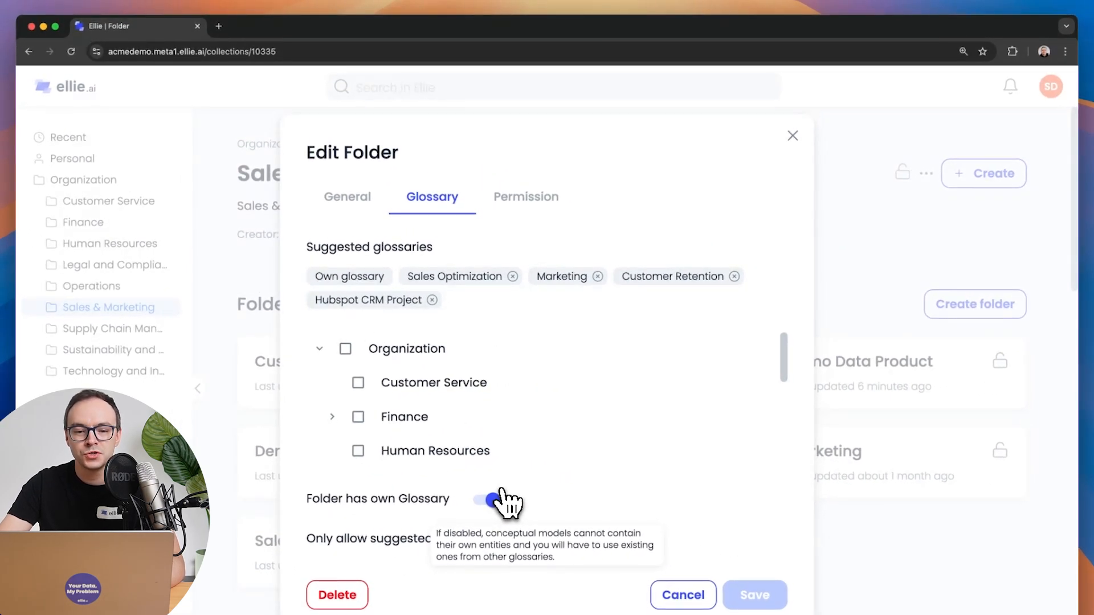
pyautogui.moveTo(391, 317)
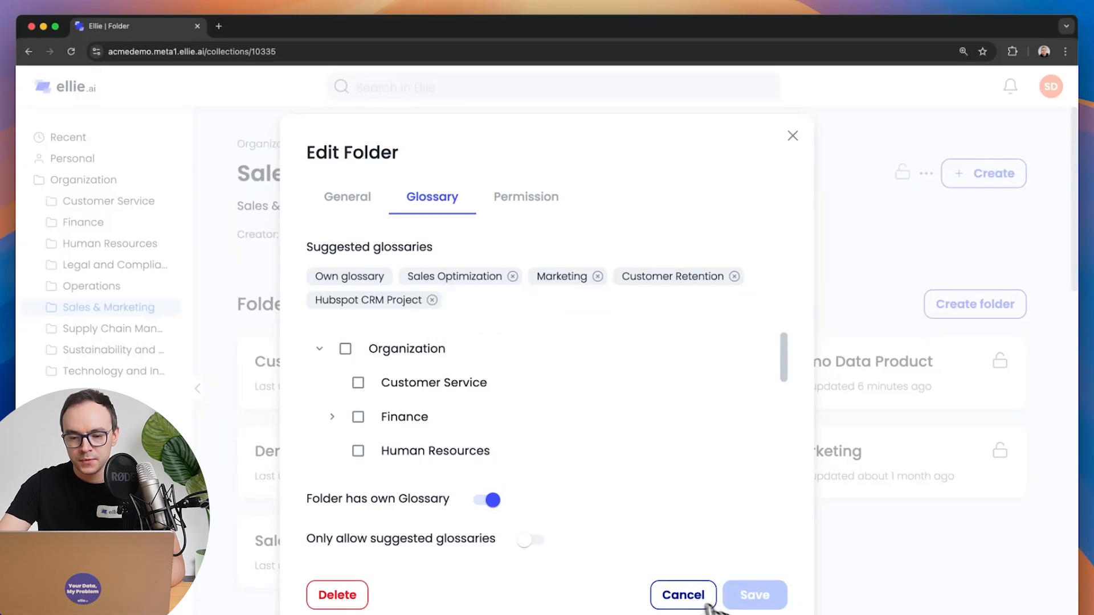
pyautogui.click(684, 596)
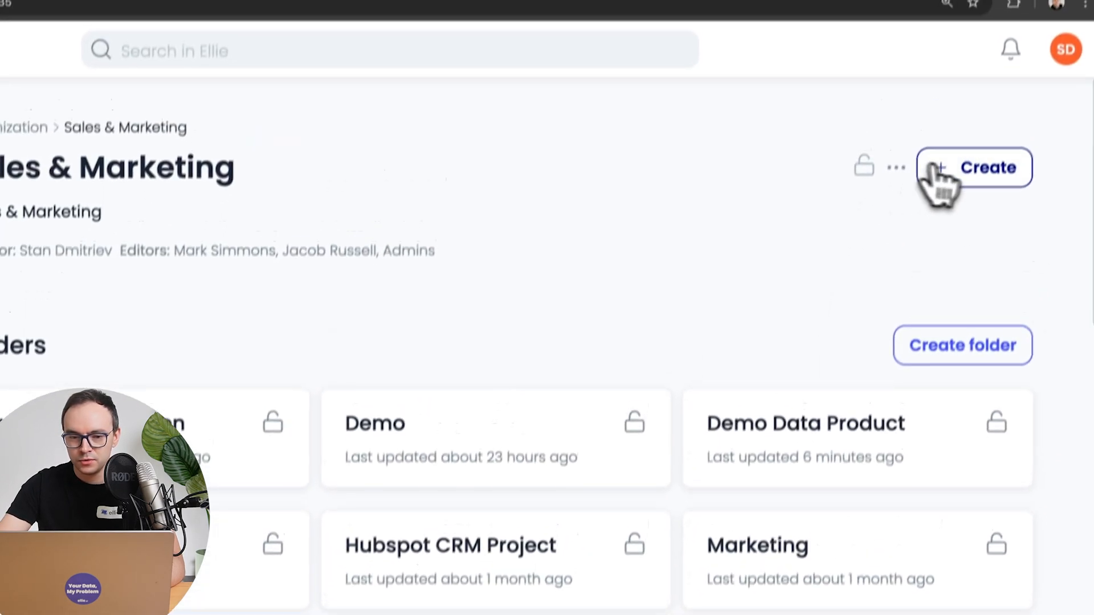
# - Start a new folder in Sales & Marketing named "Demo 7.0 Ellie folder" and select Organization as a suggested glossary
pyautogui.click(978, 173)
pyautogui.click(900, 236)
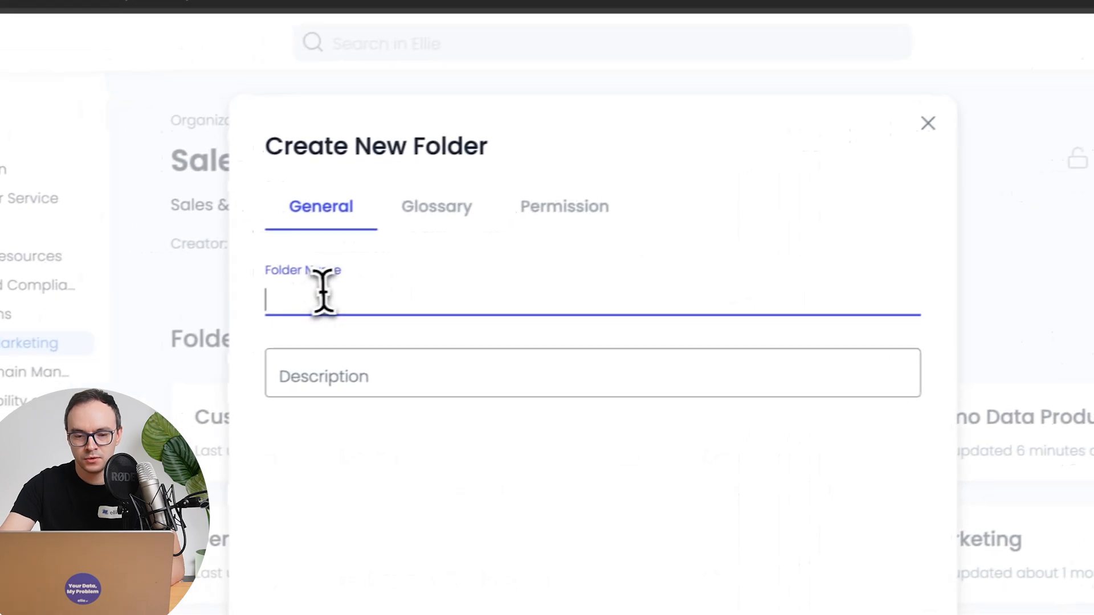
pyautogui.write('Dmwe')
pyautogui.press('BackSpace')
pyautogui.press('BackSpace')
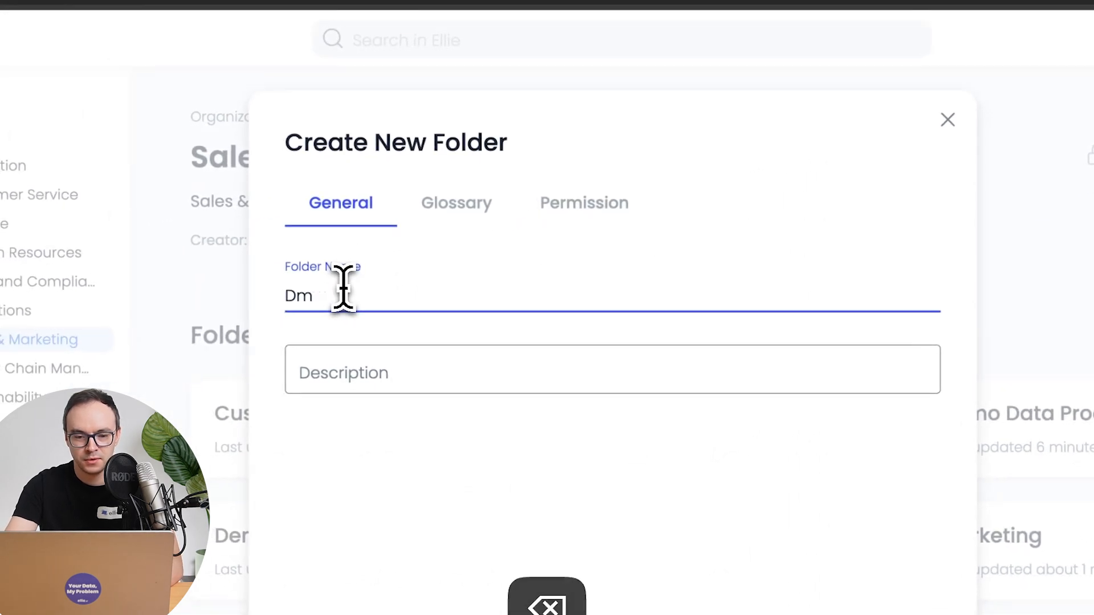
pyautogui.write('o 10 El')
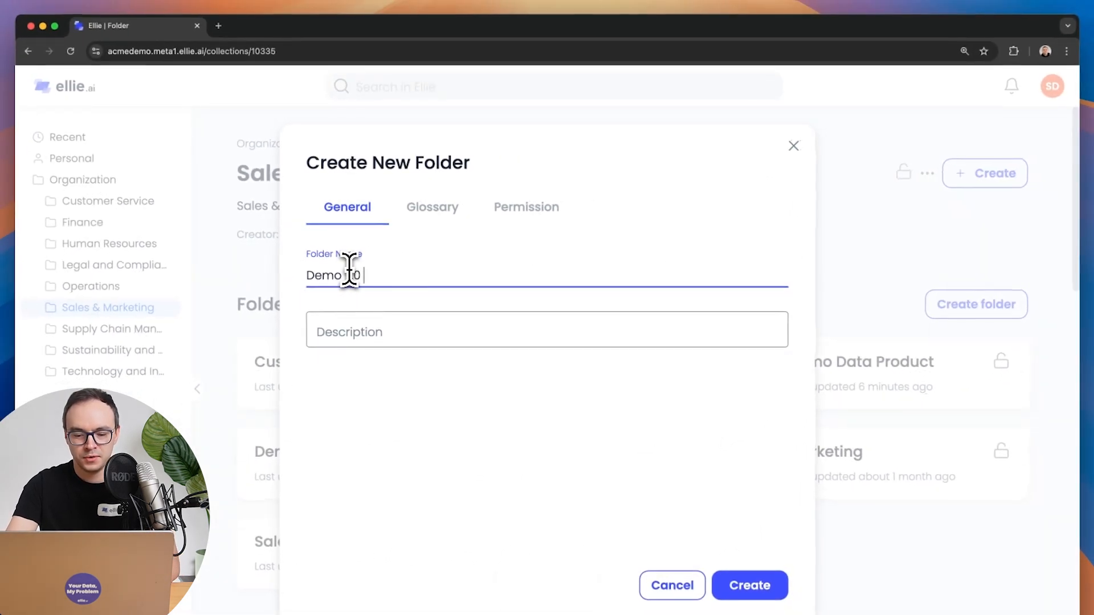
pyautogui.write('lie')
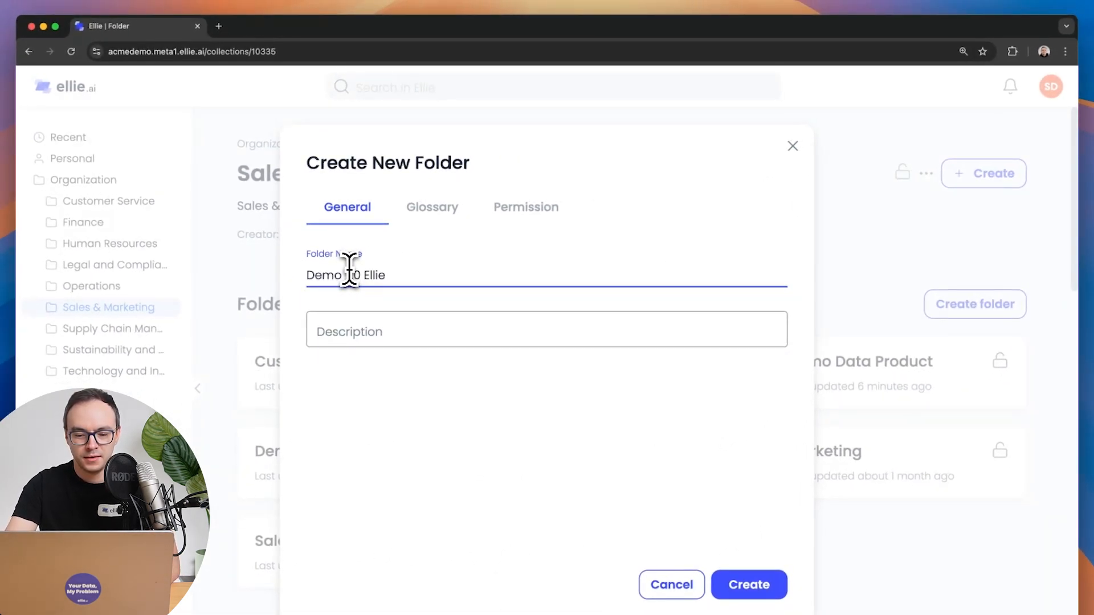
pyautogui.write(' folder')
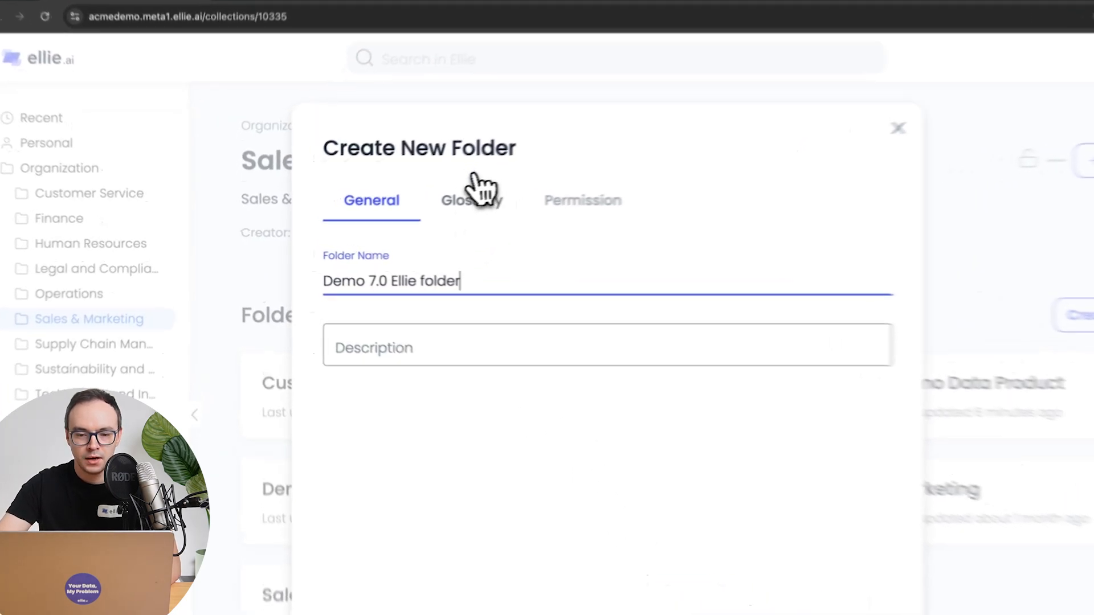
pyautogui.click(434, 205)
pyautogui.click(393, 371)
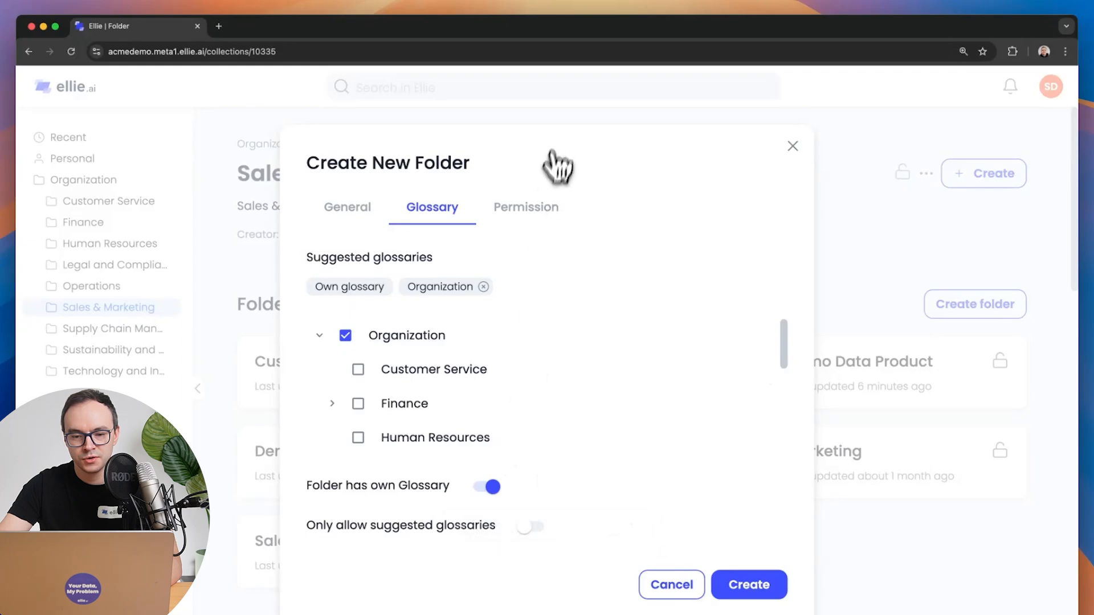
# - Set the new folder's access rights to Restricted, add the first listed person as an editor, and create the folder
pyautogui.click(526, 207)
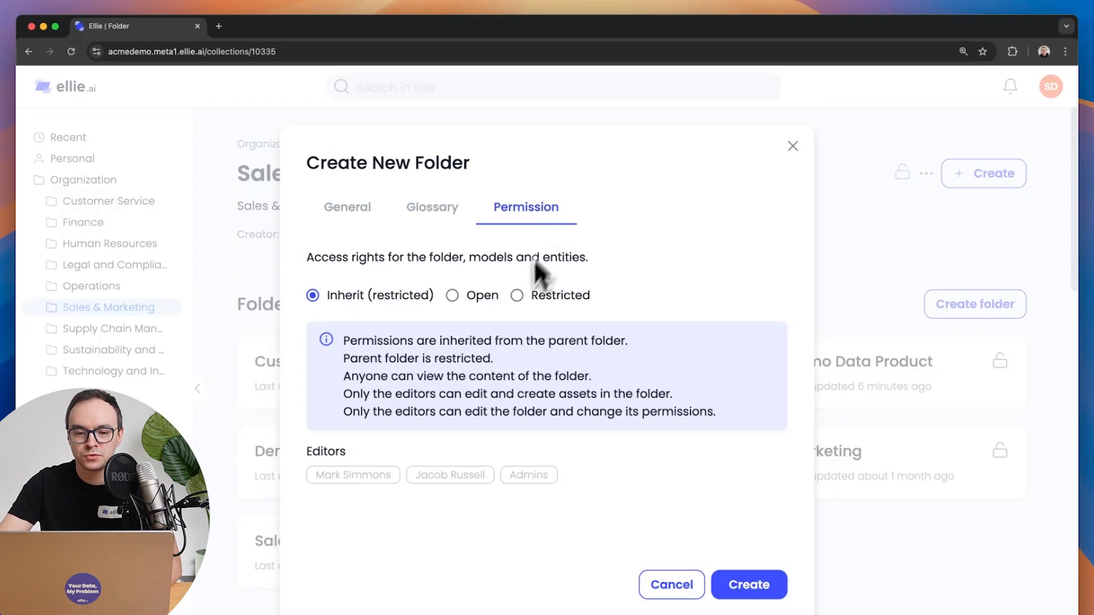
pyautogui.click(456, 295)
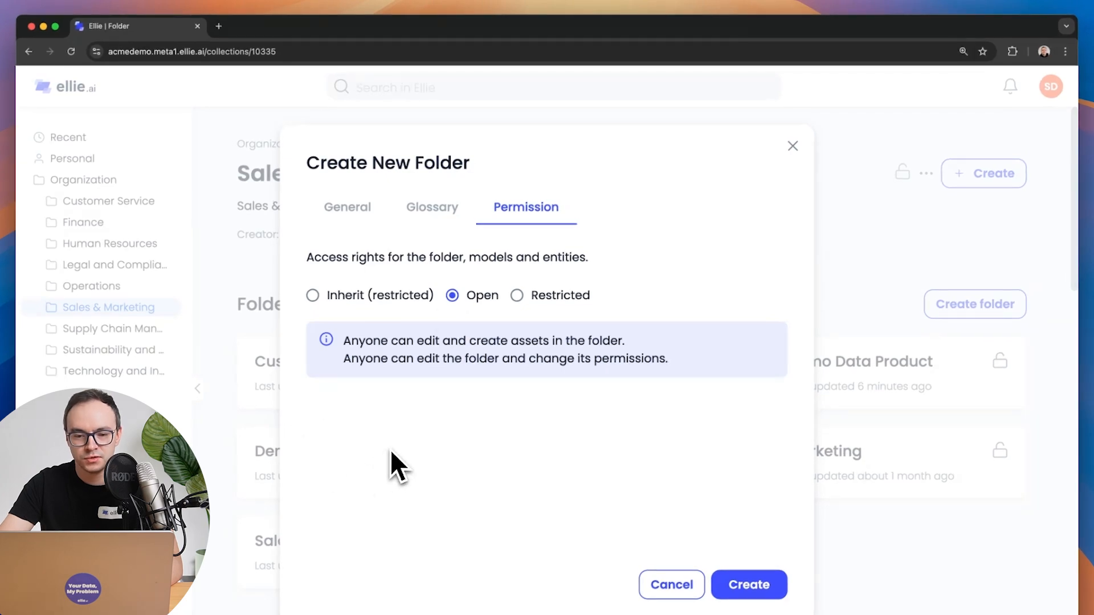
pyautogui.click(518, 295)
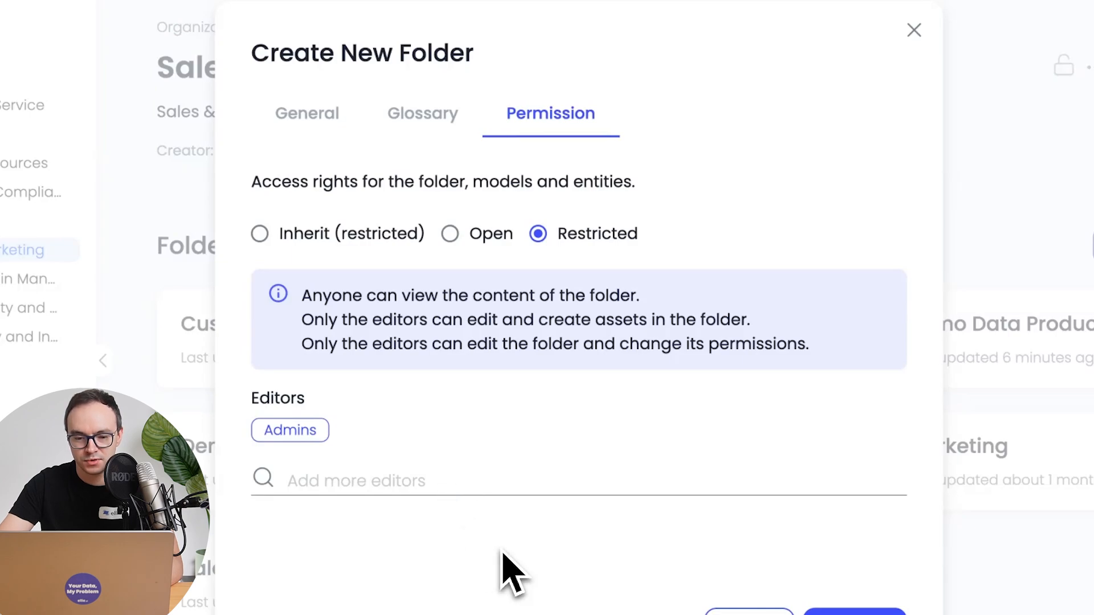
pyautogui.click(402, 481)
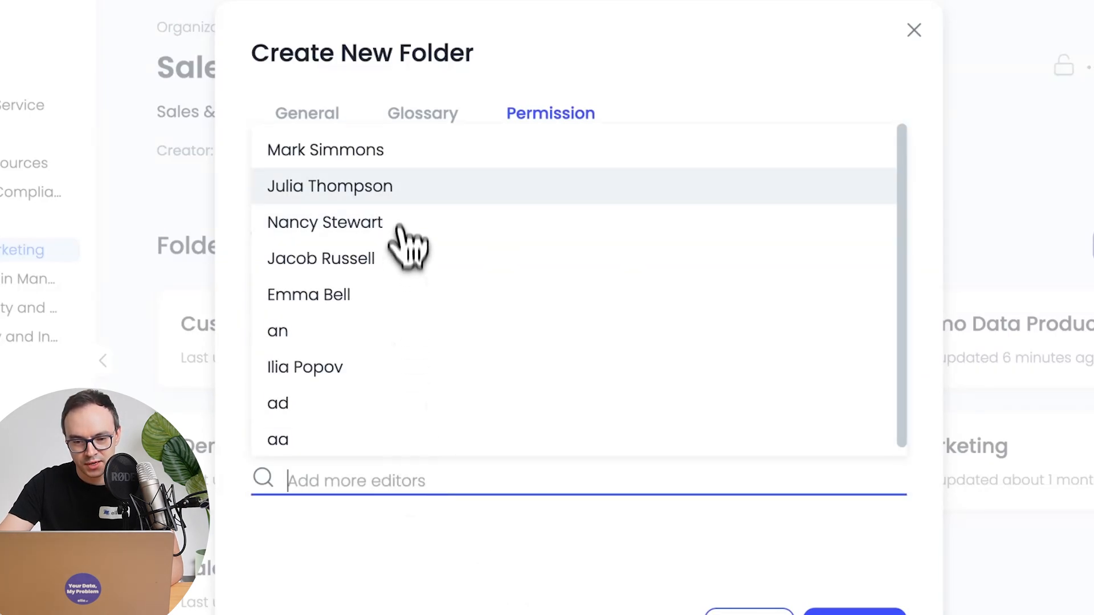
pyautogui.click(355, 161)
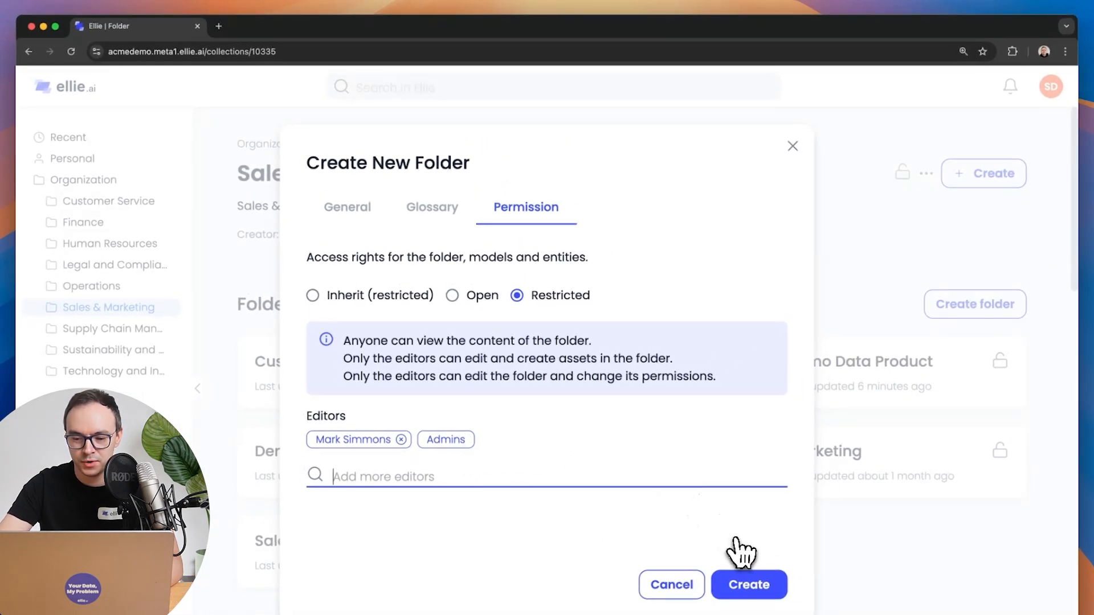
pyautogui.click(749, 584)
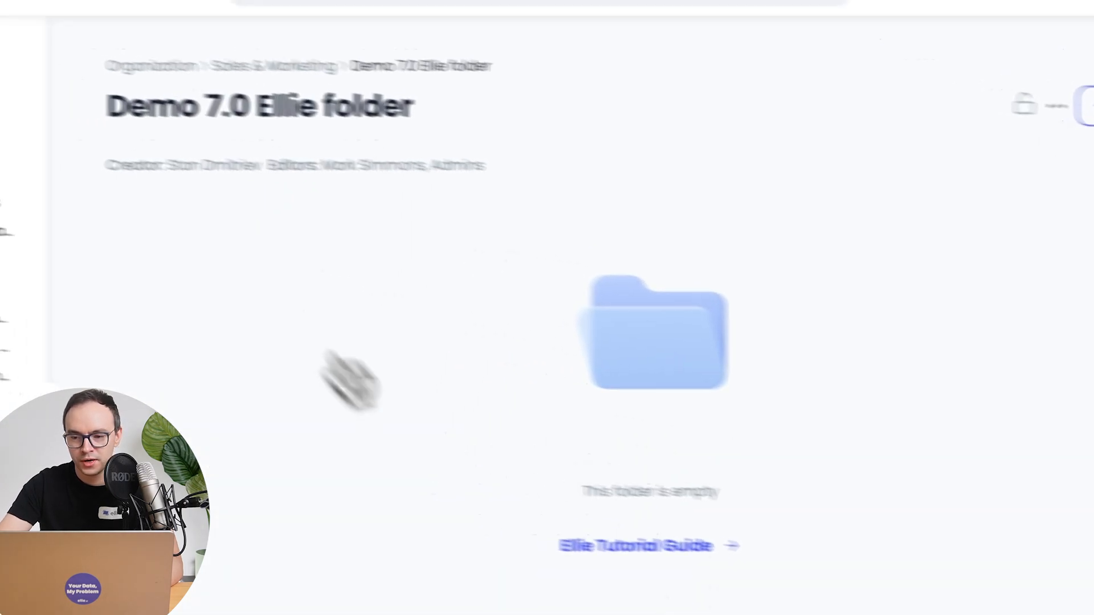
# - Create a conceptual model named "Demo Model" in the Demo 7.0 Ellie folder
pyautogui.click(981, 149)
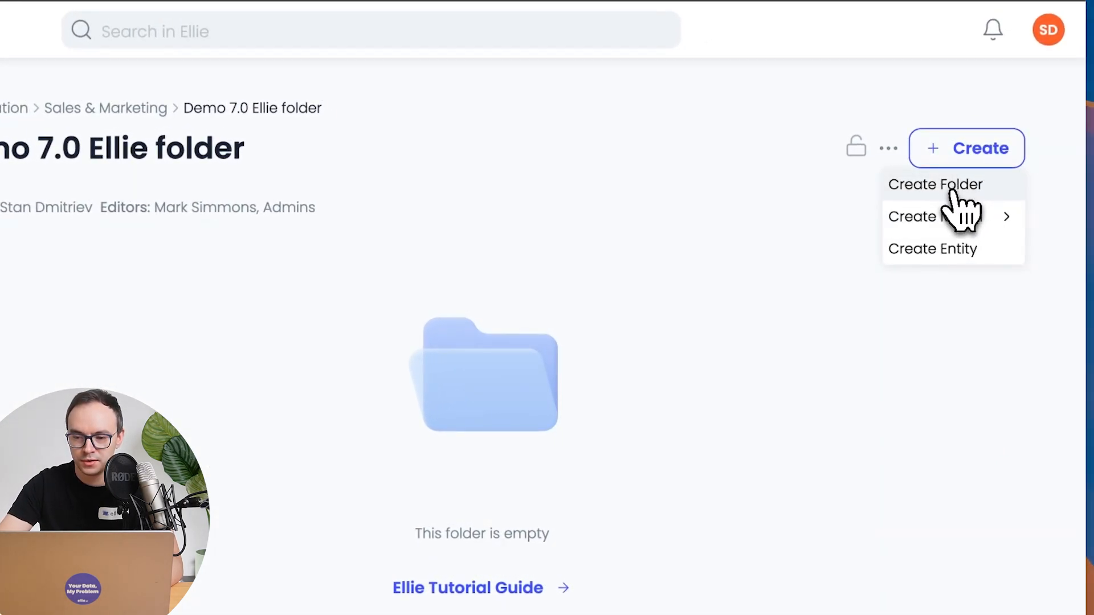
pyautogui.moveTo(958, 217)
pyautogui.click(866, 248)
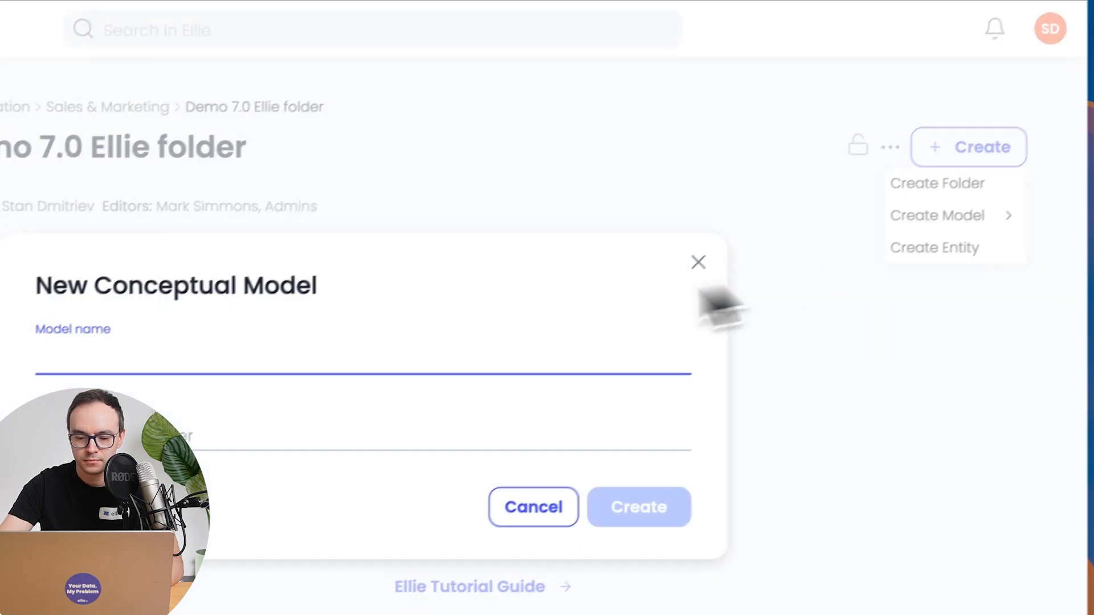
pyautogui.write('Demo Model')
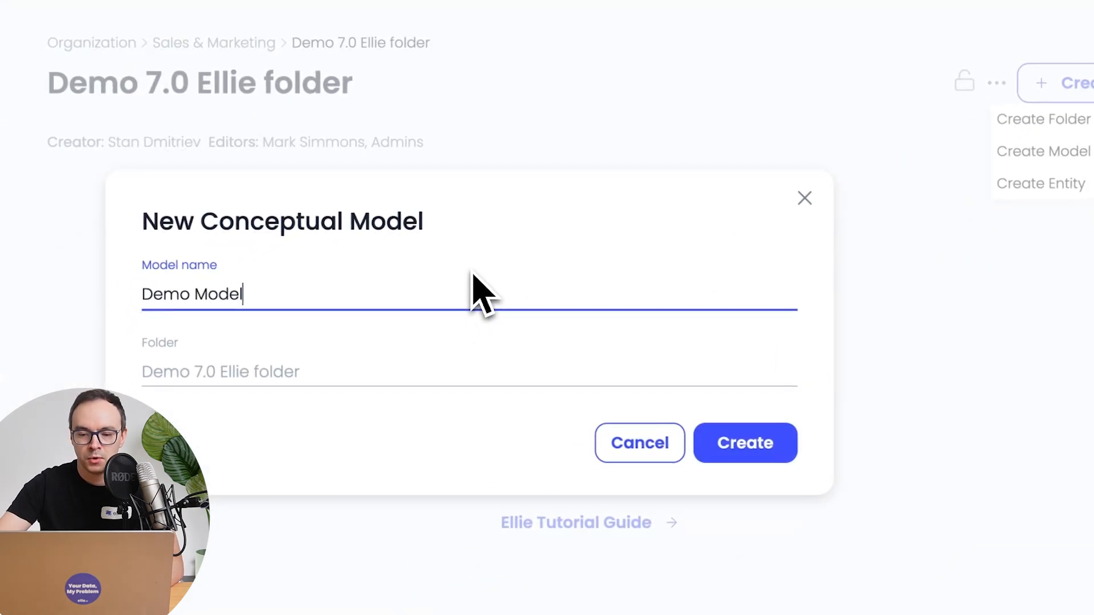
pyautogui.click(723, 444)
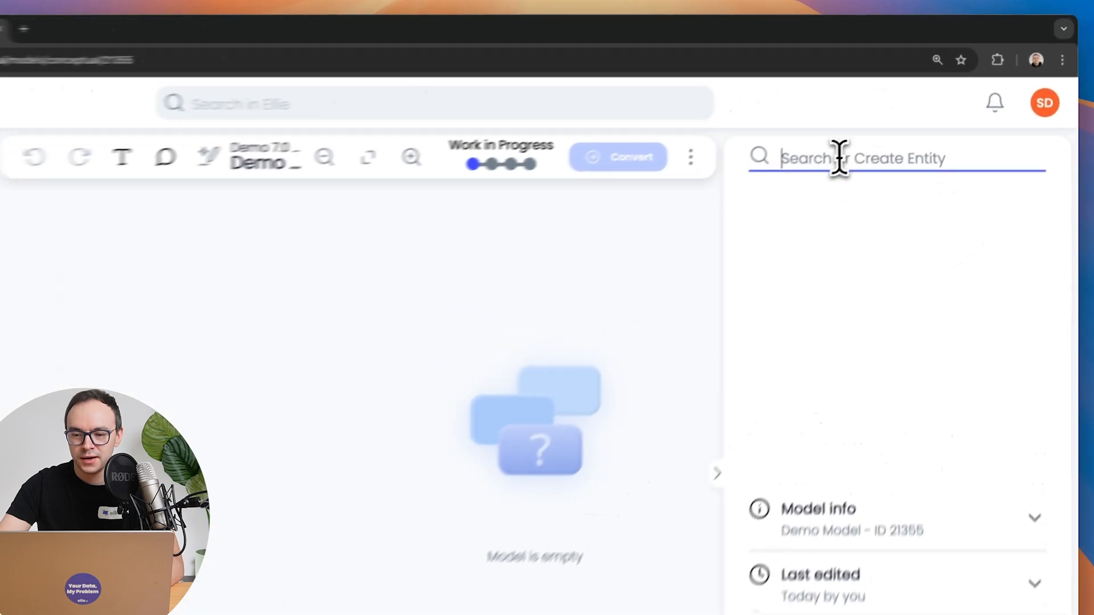
# - Add the existing Customer and Person entities from the suggested Organization glossary to the model
pyautogui.click(839, 157)
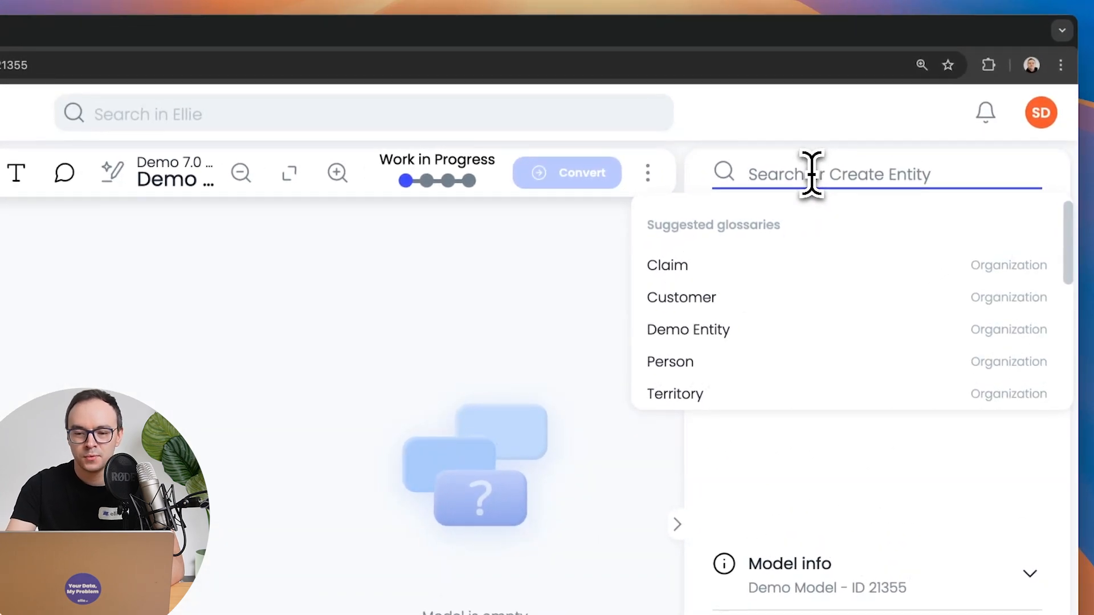
pyautogui.write('Customer')
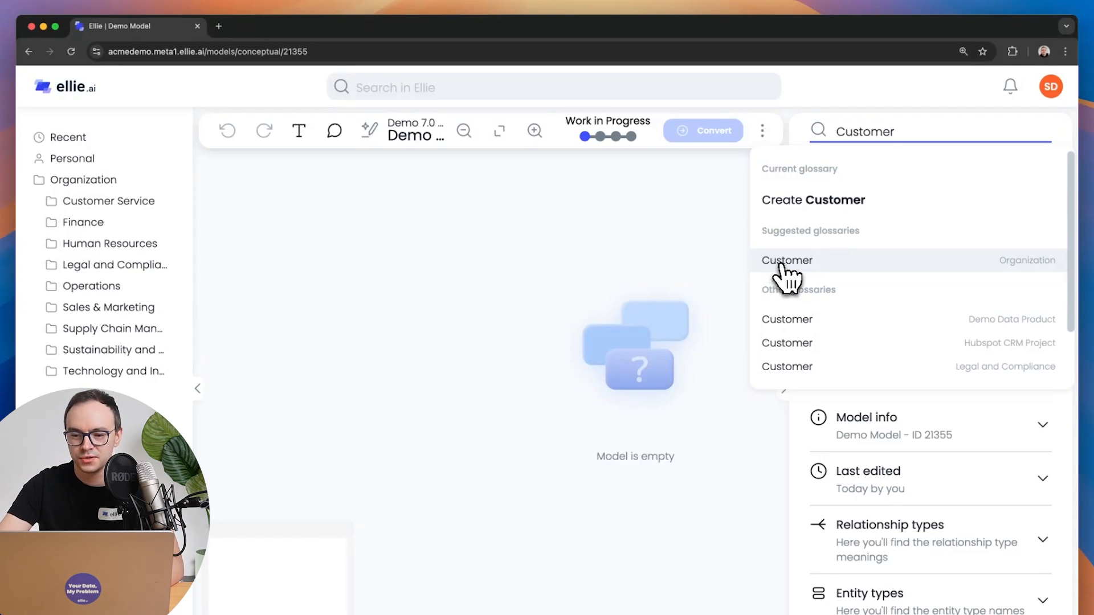
pyautogui.click(782, 265)
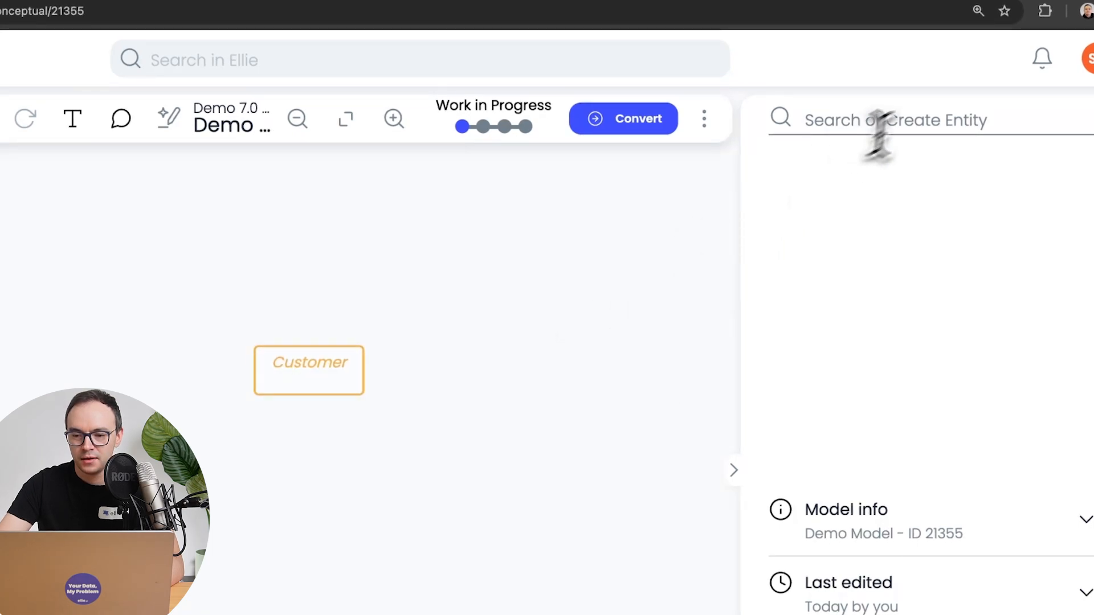
pyautogui.click(909, 119)
pyautogui.write('Person')
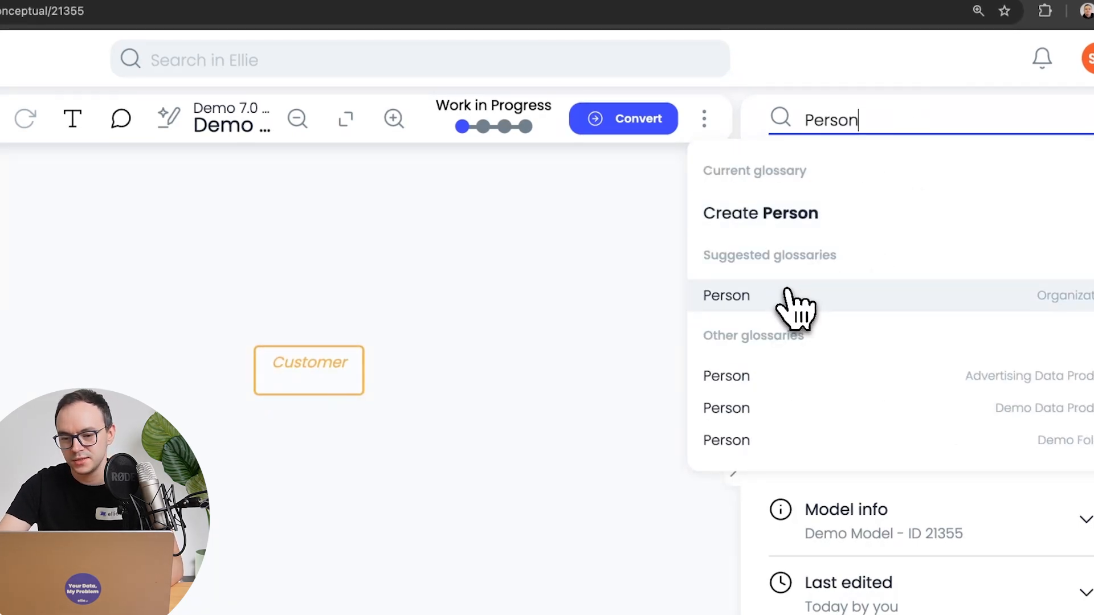
pyautogui.click(795, 308)
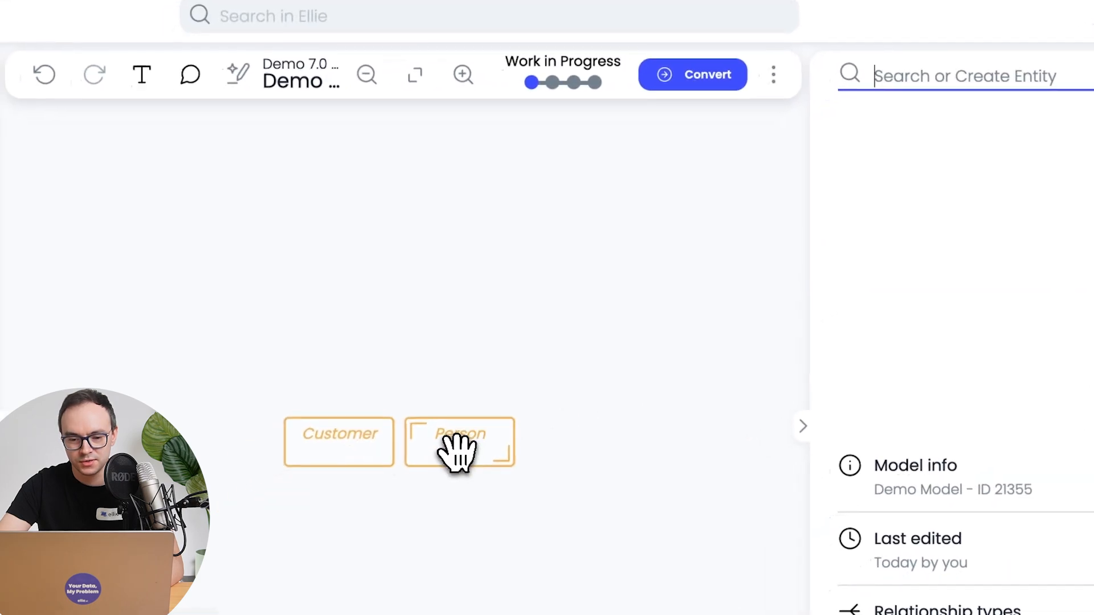
# - Place the Person entity directly above Customer and draw a one-to-many relationship from Person to Customer
pyautogui.moveTo(384, 497); pyautogui.dragTo(288, 274)
pyautogui.moveTo(360, 228); pyautogui.dragTo(336, 258)
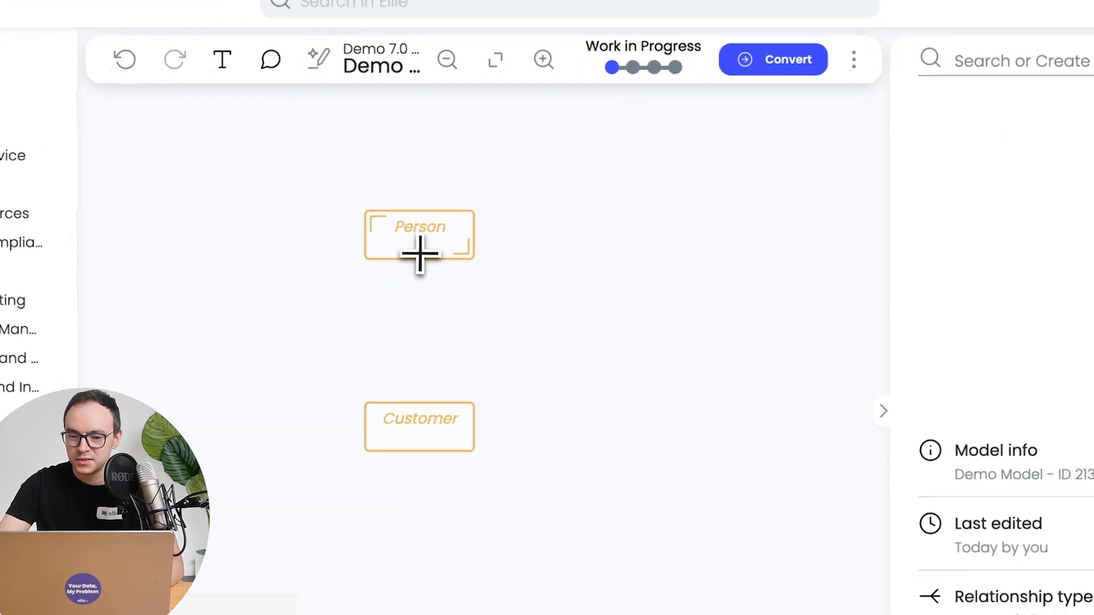
pyautogui.moveTo(421, 254); pyautogui.dragTo(425, 410)
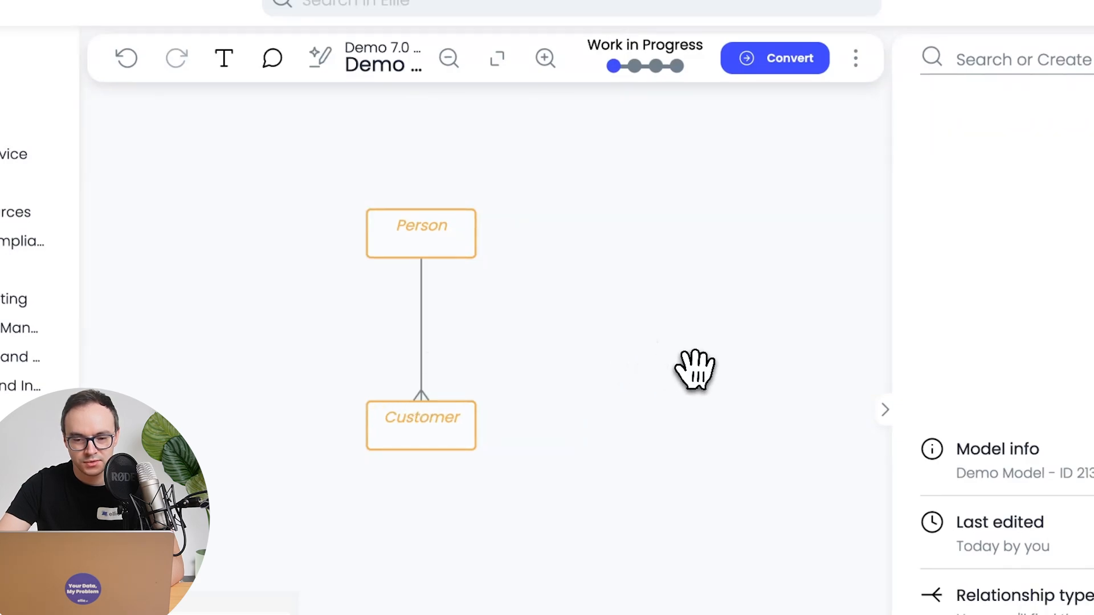
# - Change the Customer end of the Person–Customer relationship to One
pyautogui.click(425, 402)
pyautogui.moveTo(442, 419)
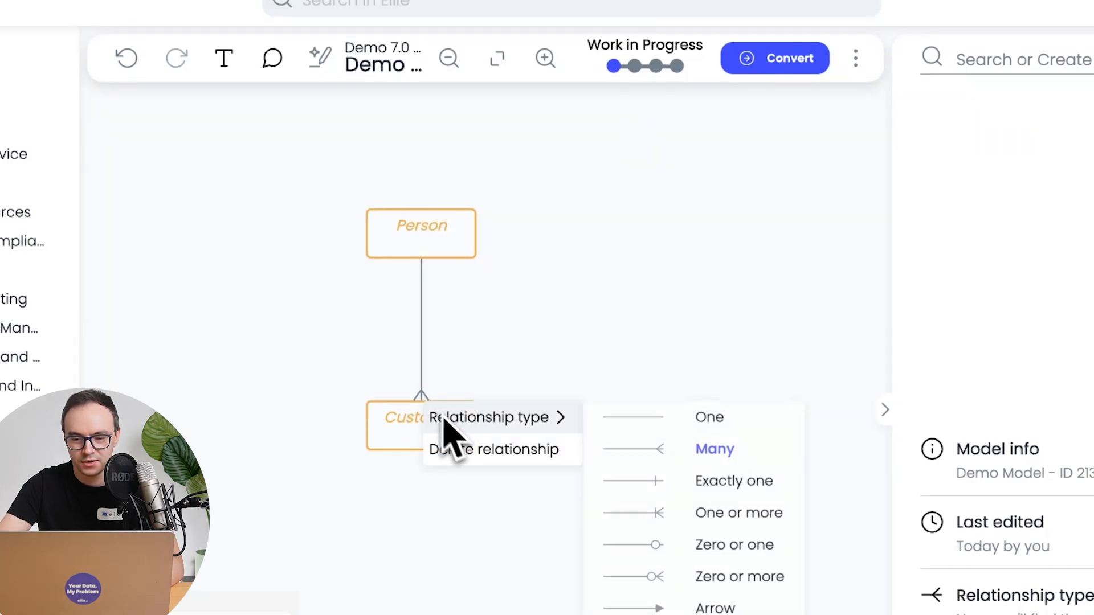
pyautogui.click(609, 419)
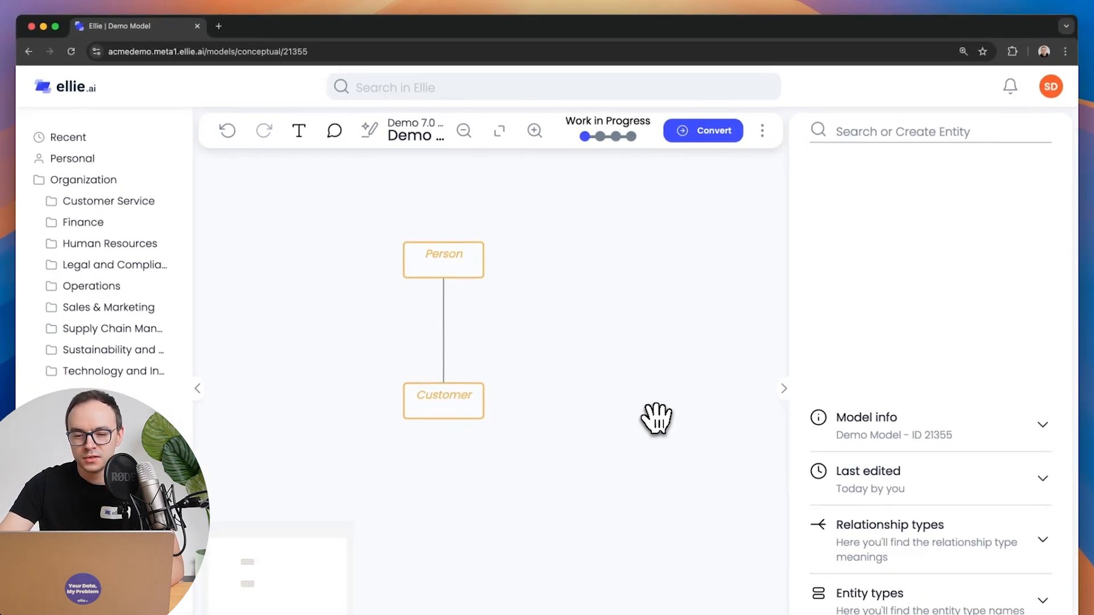
# - Create a new entity named City in the current glossary and place it to the right of Customer
pyautogui.click(890, 131)
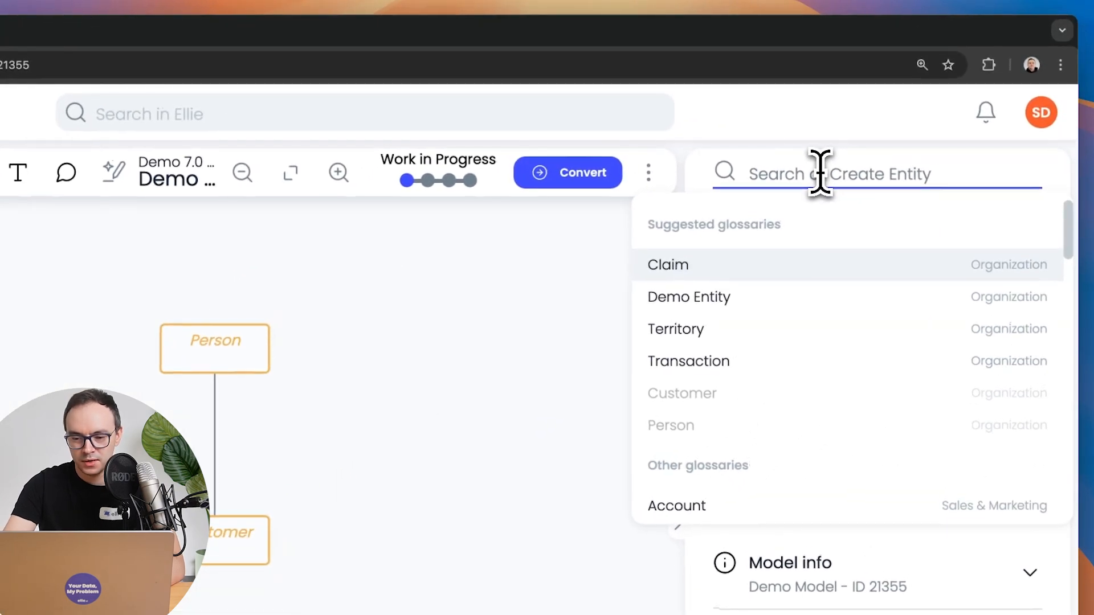
pyautogui.write('ty')
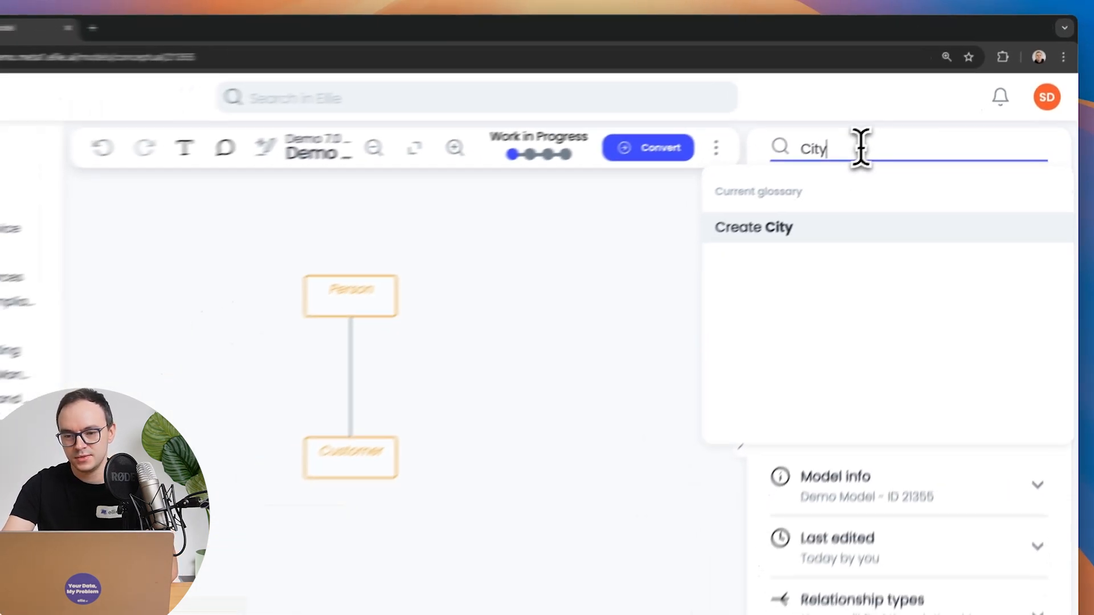
pyautogui.press('Return')
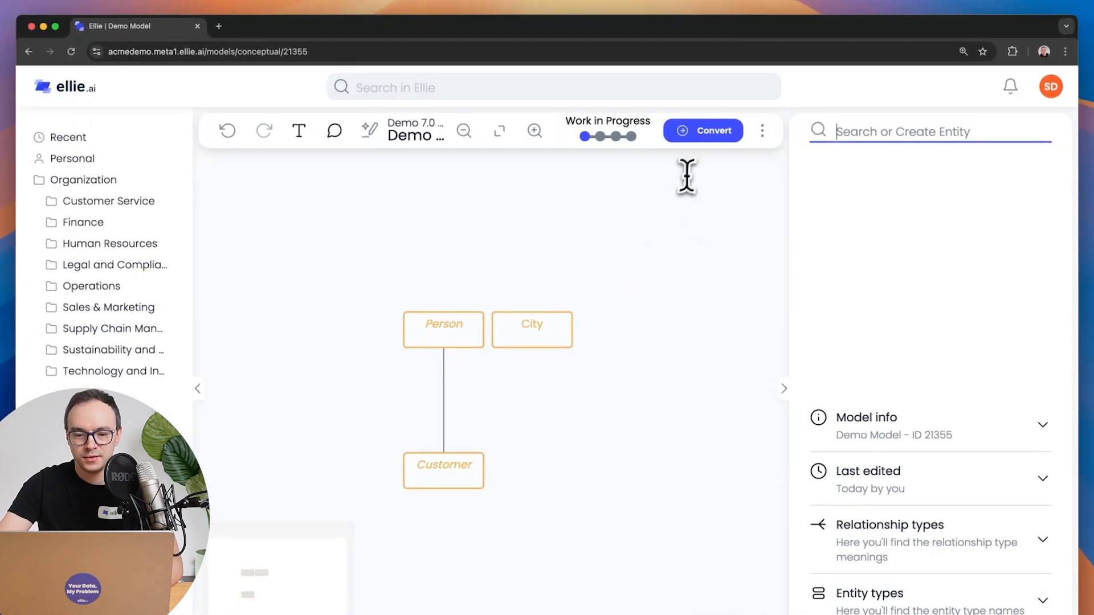
pyautogui.moveTo(555, 335); pyautogui.dragTo(576, 469)
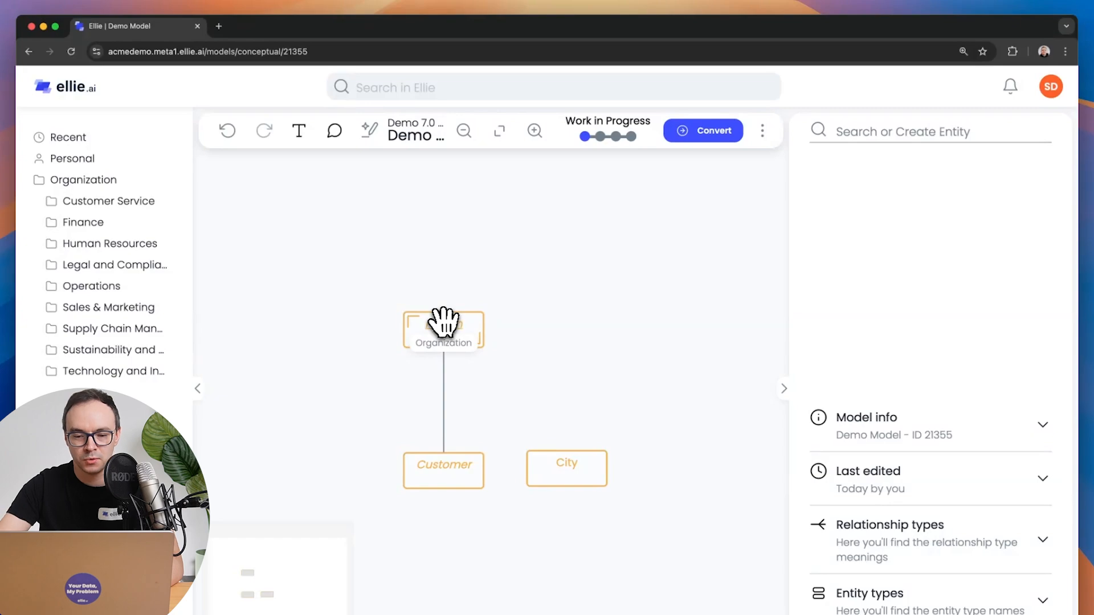
# - Open the glossary pages of Person, Customer and City in turn to check which glossary each belongs to, returning to the model each time
pyautogui.doubleClick(444, 324)
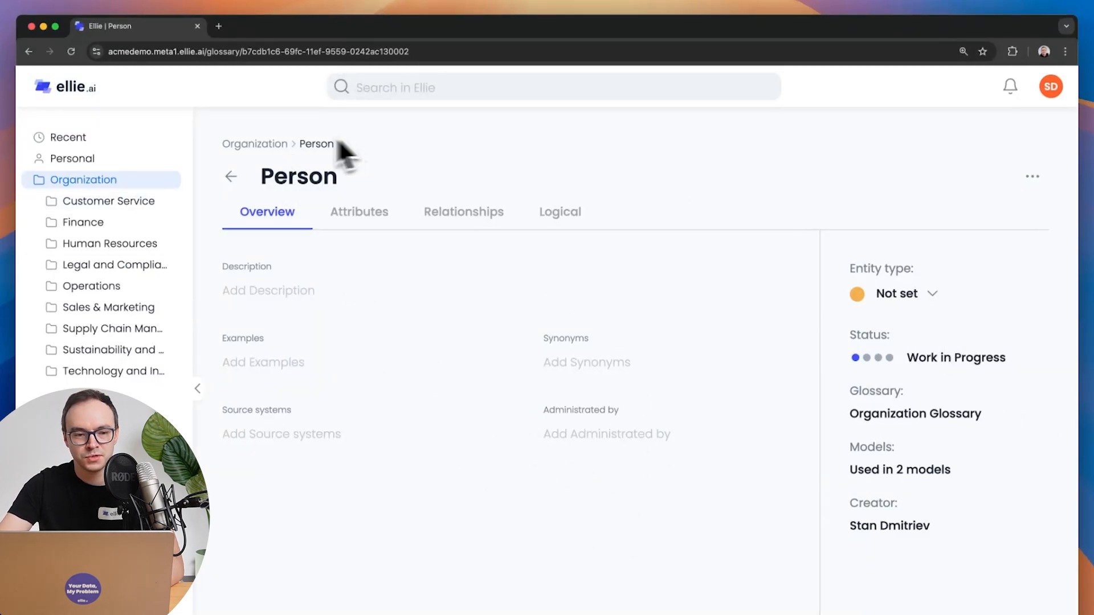
pyautogui.click(233, 177)
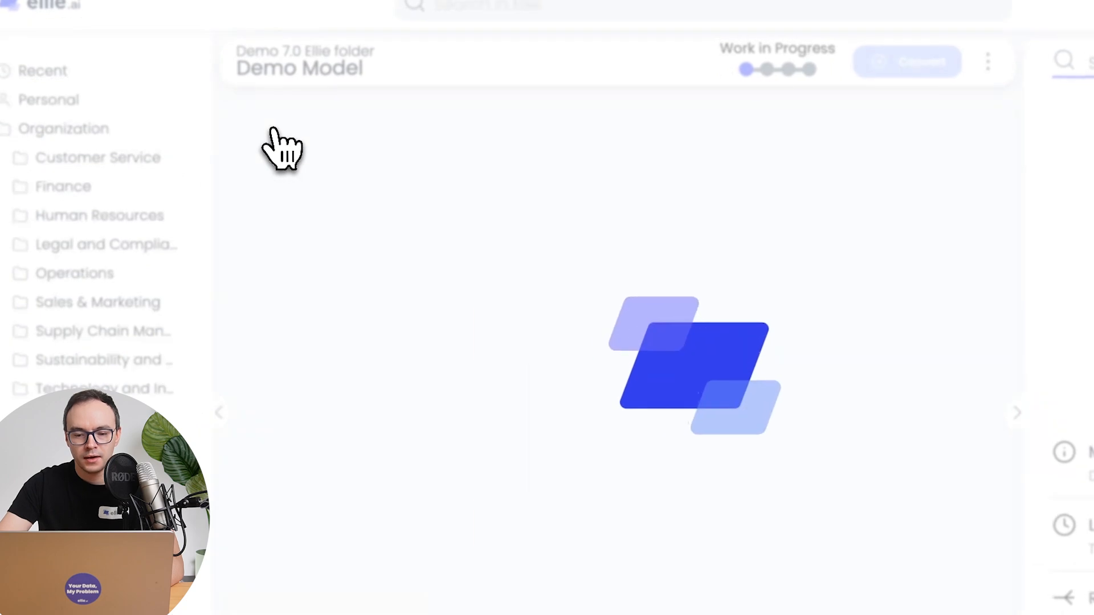
pyautogui.click(534, 538)
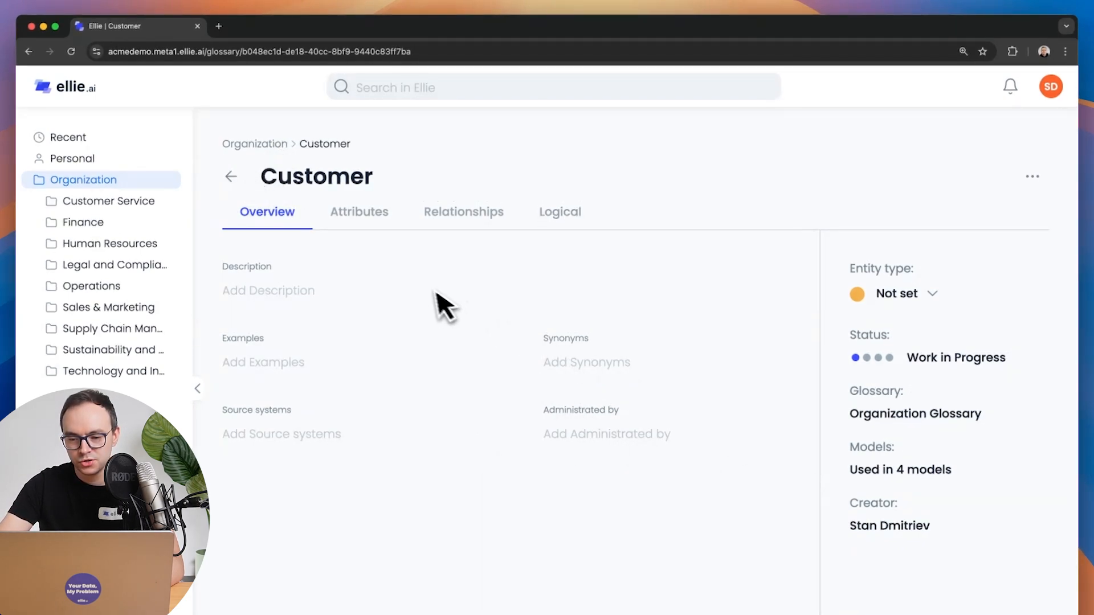
pyautogui.click(230, 179)
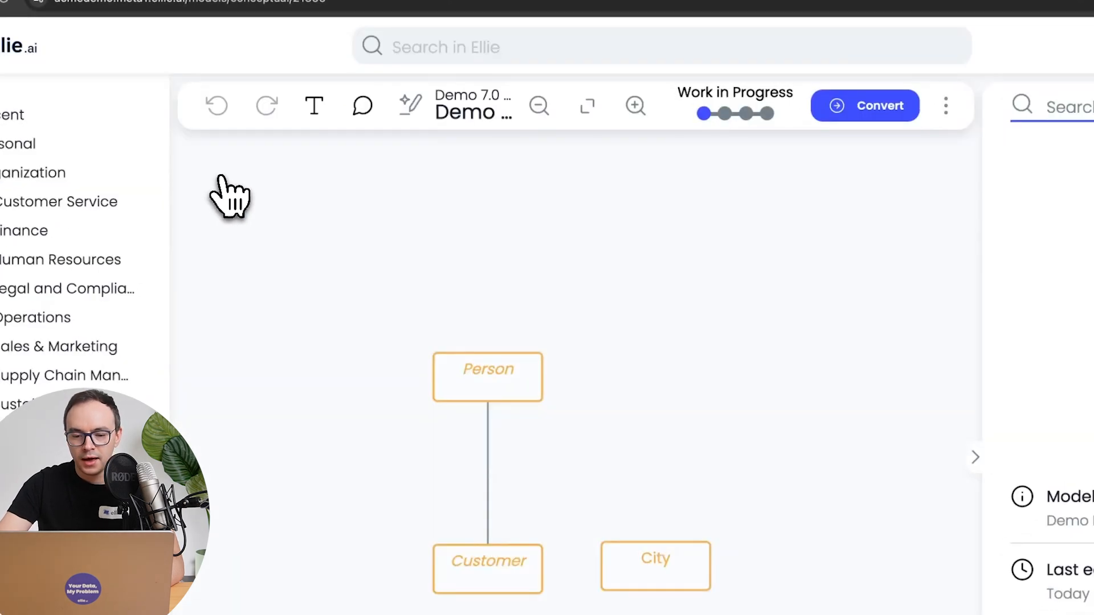
pyautogui.doubleClick(661, 564)
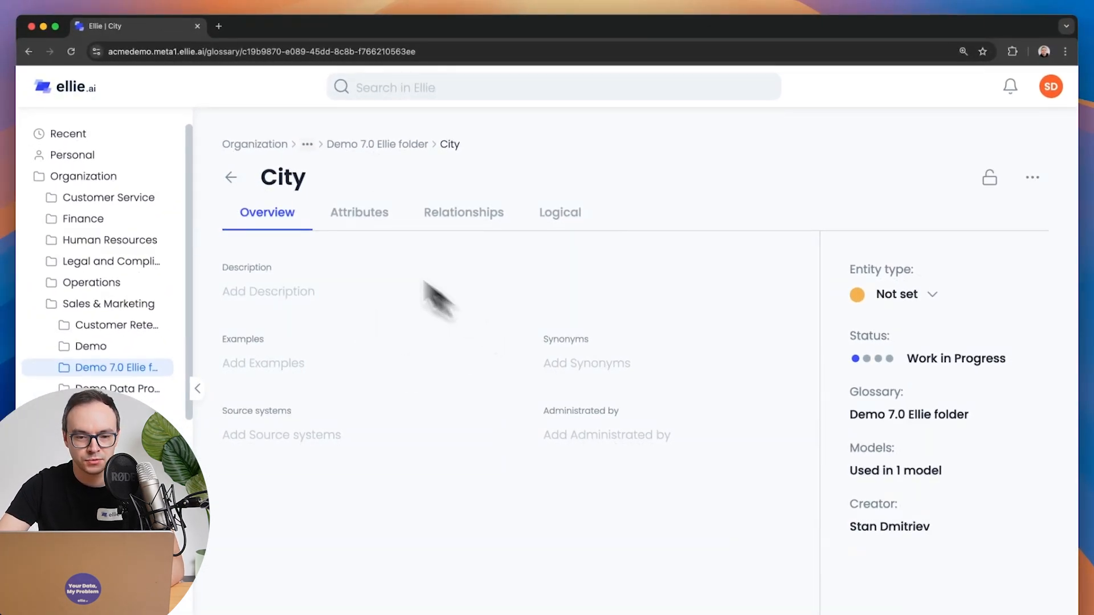
pyautogui.click(231, 177)
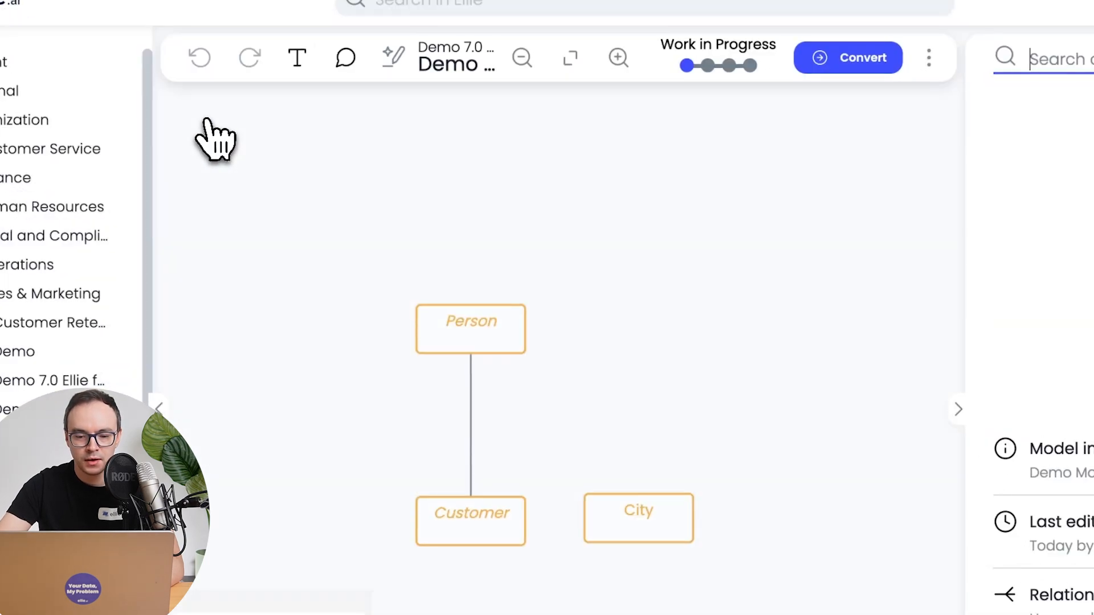
# - Move City farther right of Customer and clone the Customer entity into the current Demo 7.0 Ellie folder glossary
pyautogui.moveTo(679, 525); pyautogui.dragTo(741, 523)
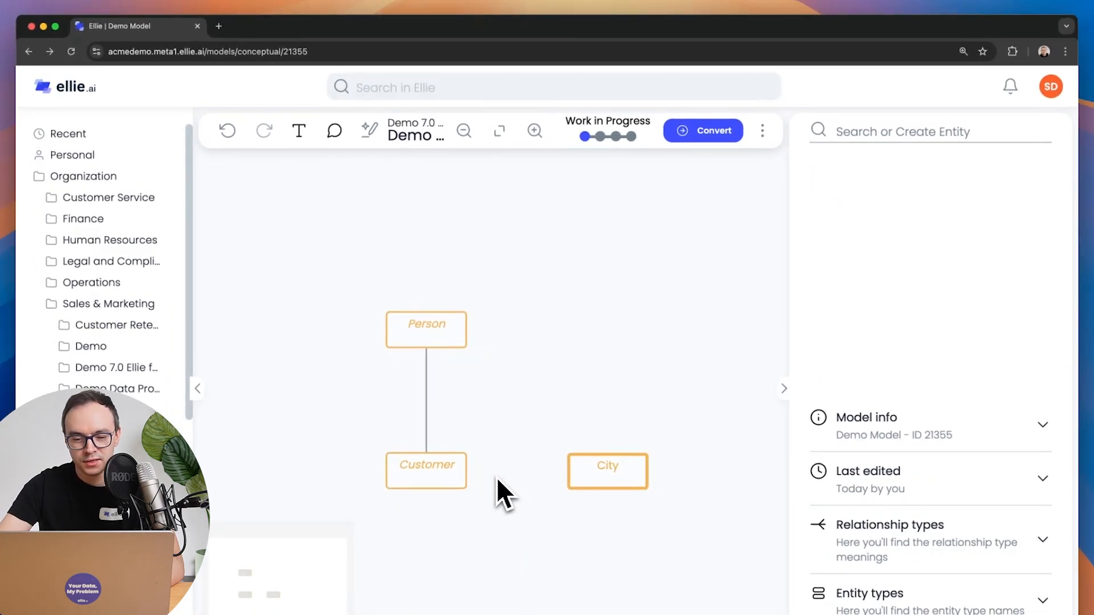
pyautogui.rightClick(429, 483)
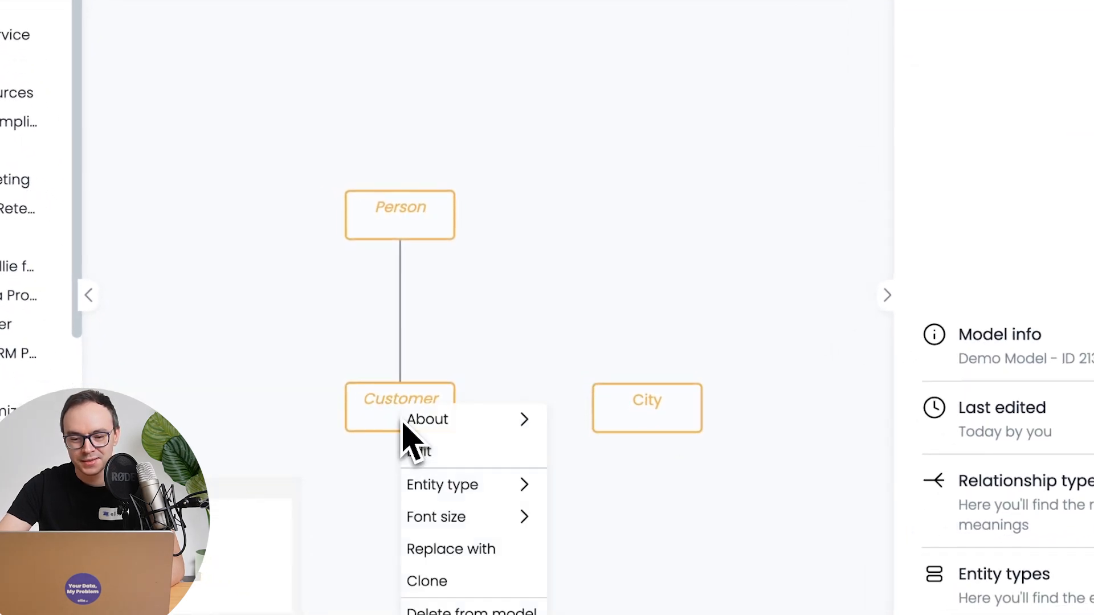
pyautogui.click(476, 592)
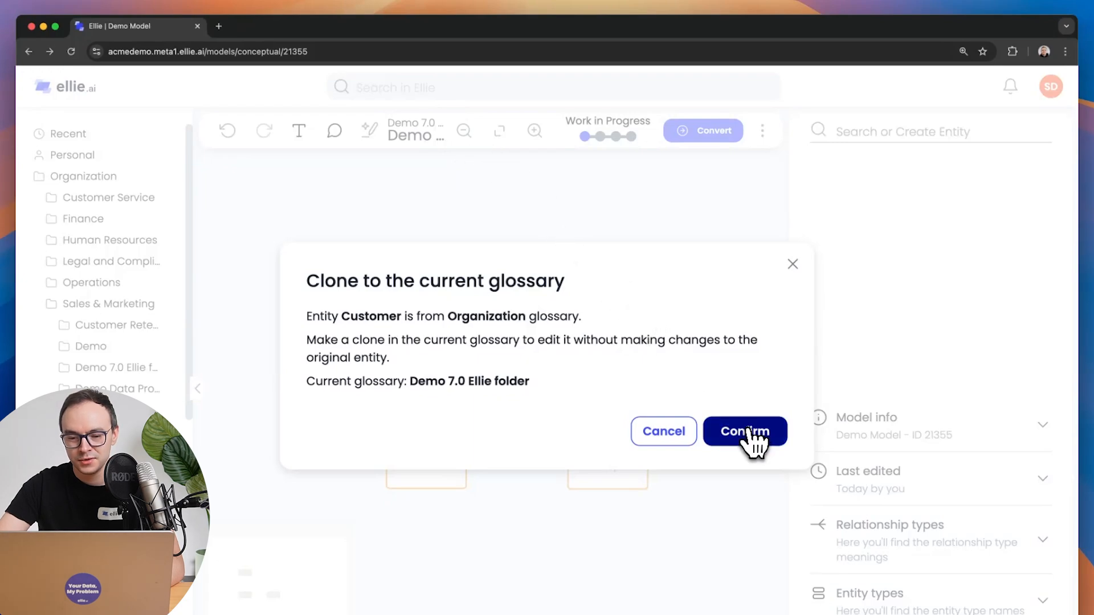
pyautogui.click(752, 438)
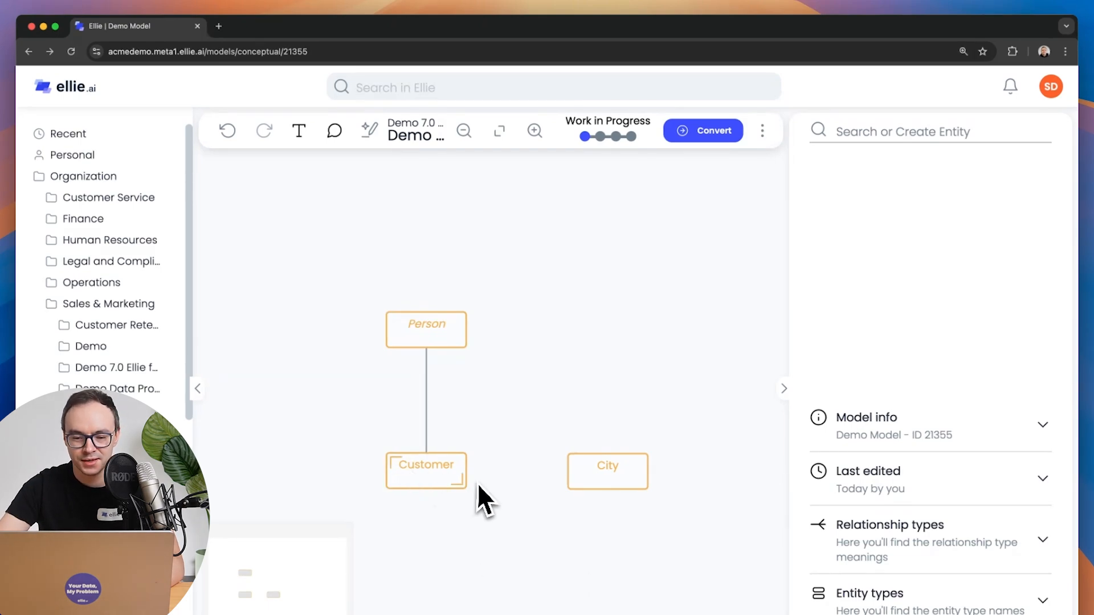
# - Draw a relationship between Customer and City, with type One at the City end and Many at the Customer end
pyautogui.moveTo(467, 472); pyautogui.dragTo(569, 472)
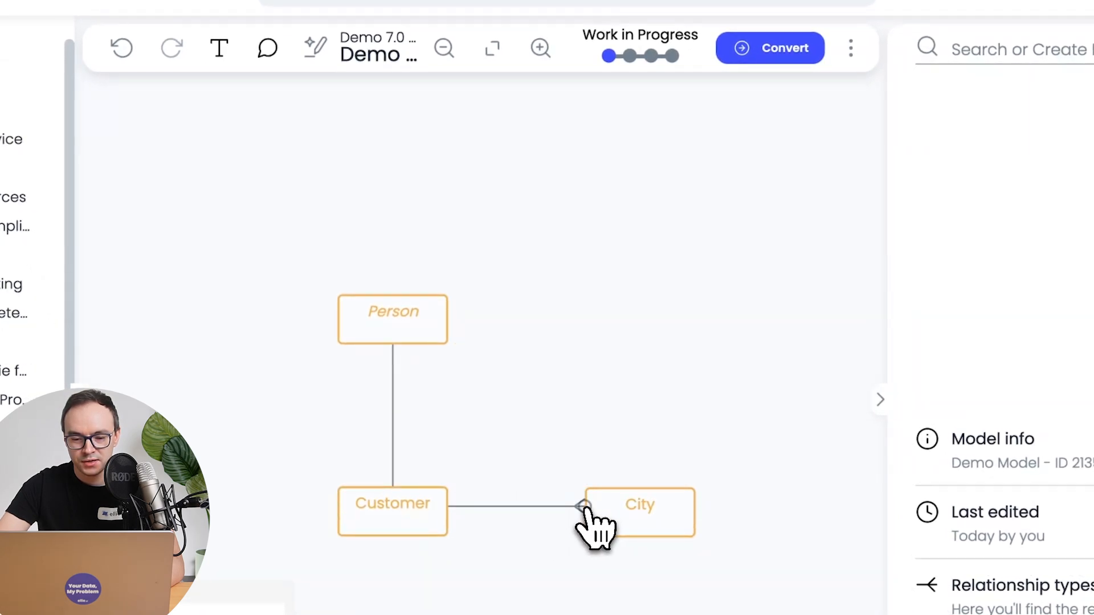
pyautogui.click(583, 513)
pyautogui.moveTo(626, 520)
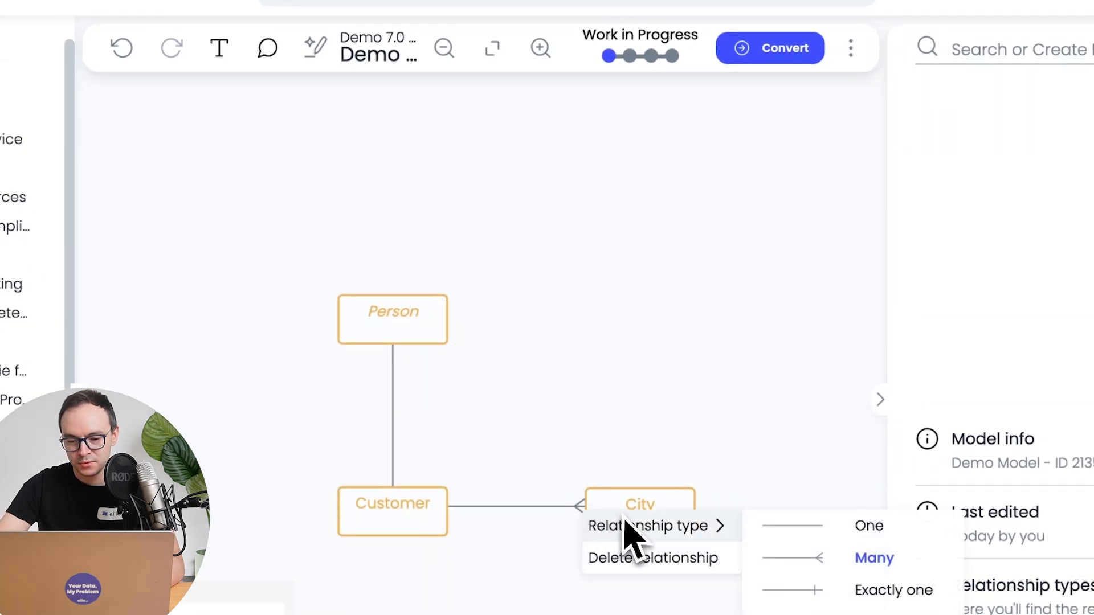
pyautogui.click(805, 527)
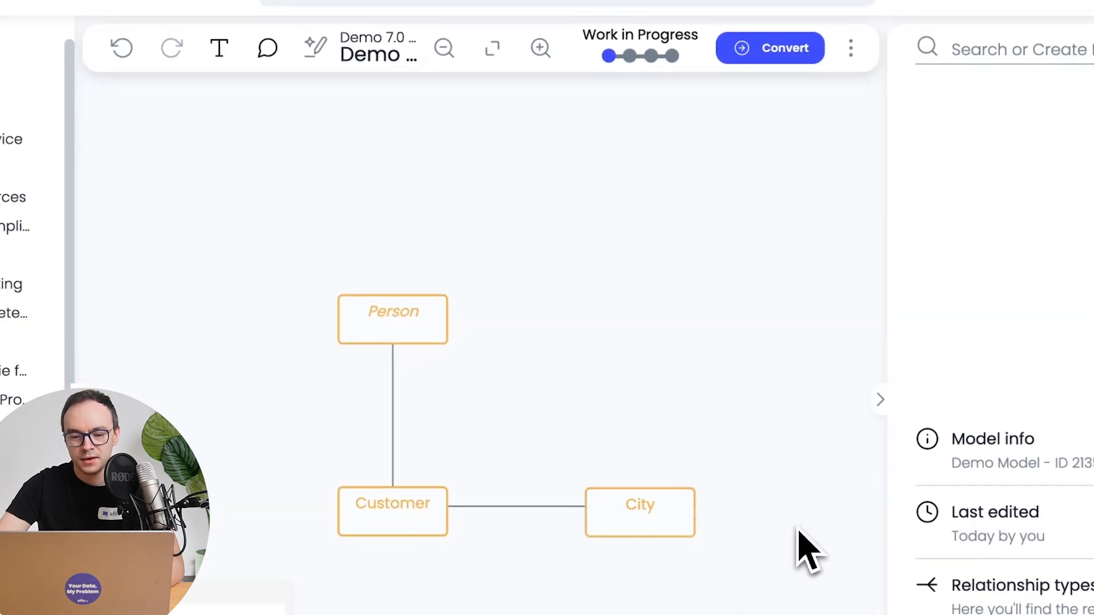
pyautogui.click(451, 509)
pyautogui.moveTo(481, 527)
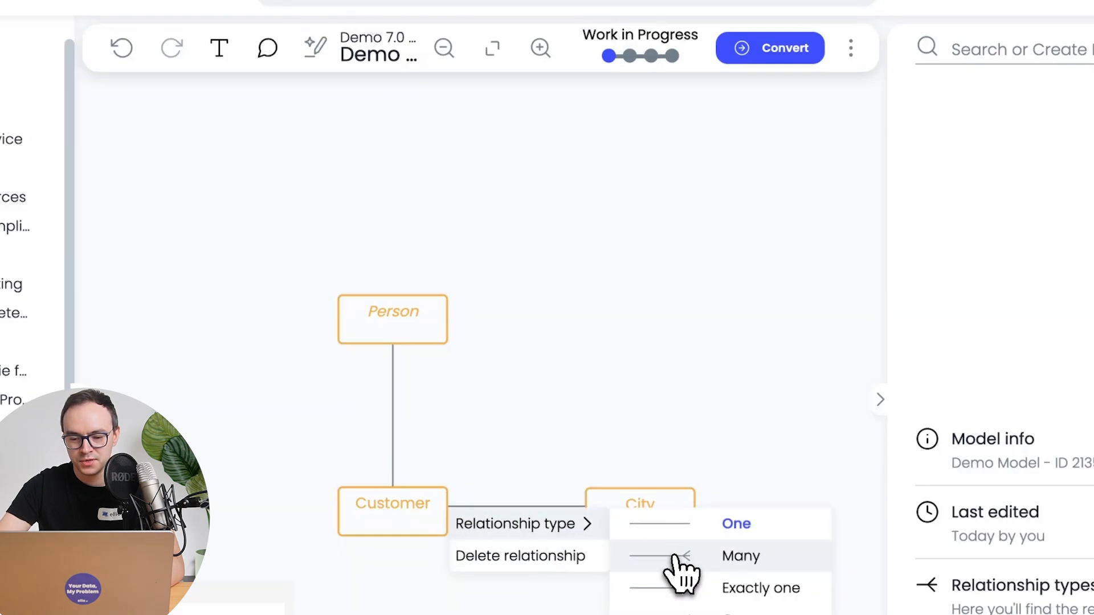
pyautogui.click(675, 556)
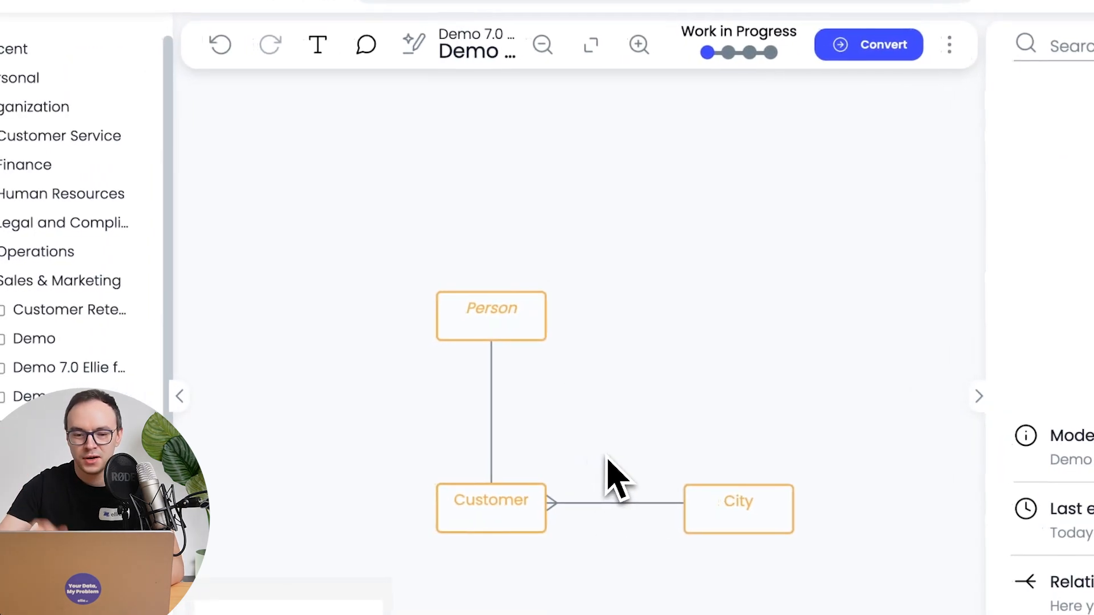